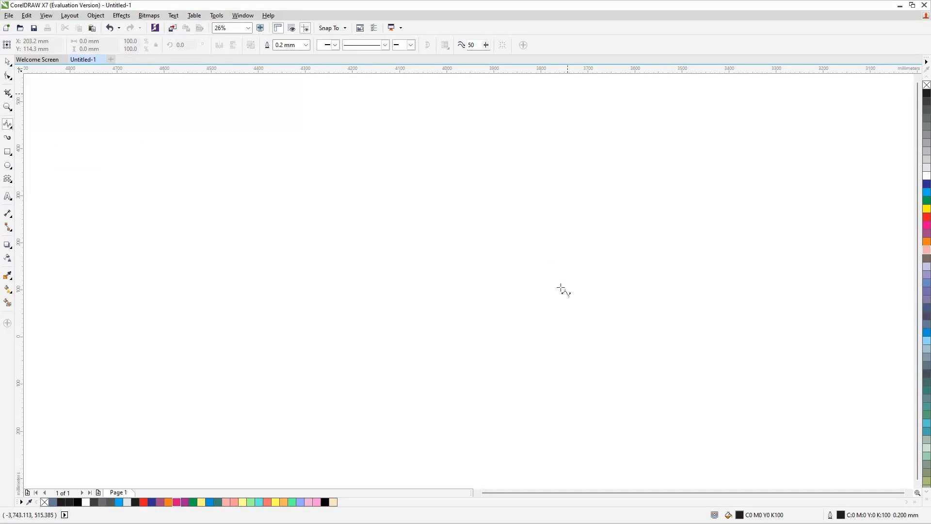
- Draw an open S-shaped B-spline with one crest and one trough, about 581 mm wide and 702 mm high
click(565, 323)
drag(544, 323, 468, 301)
click(467, 299)
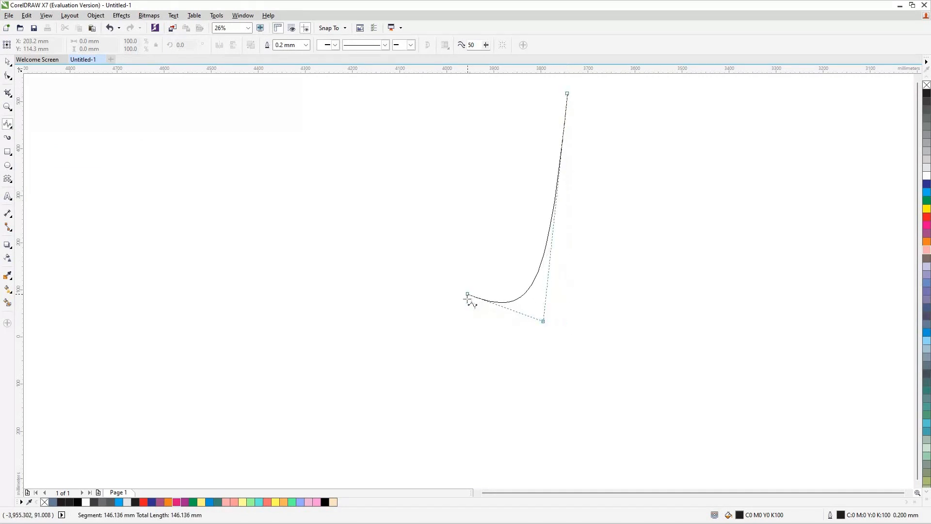
click(448, 97)
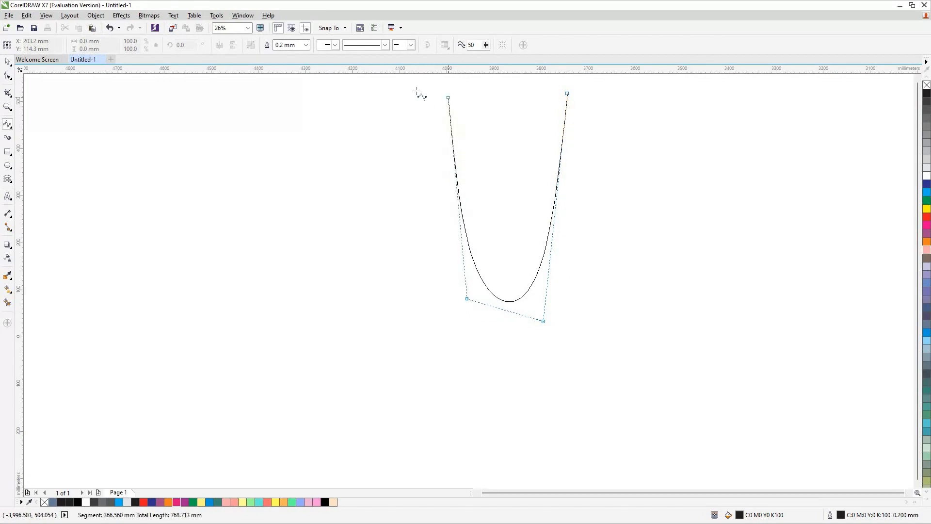
click(367, 100)
click(313, 420)
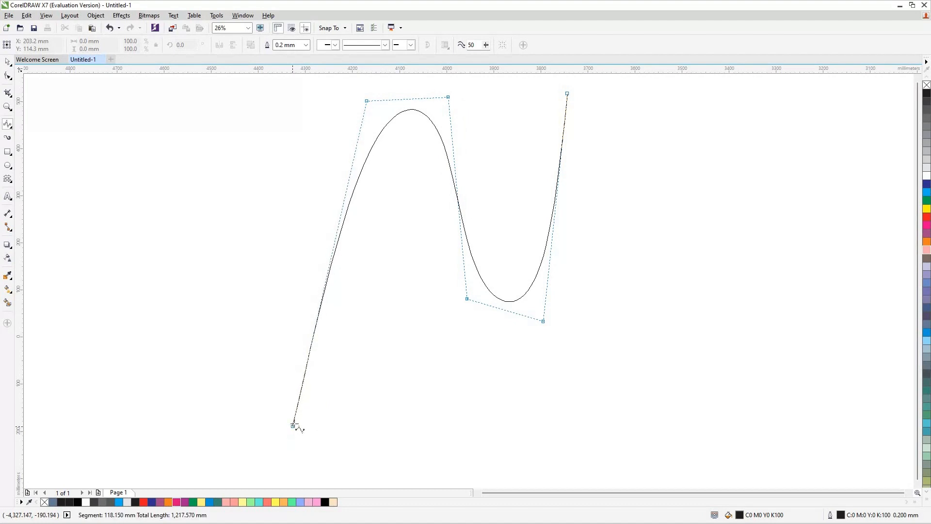
double_click(294, 424)
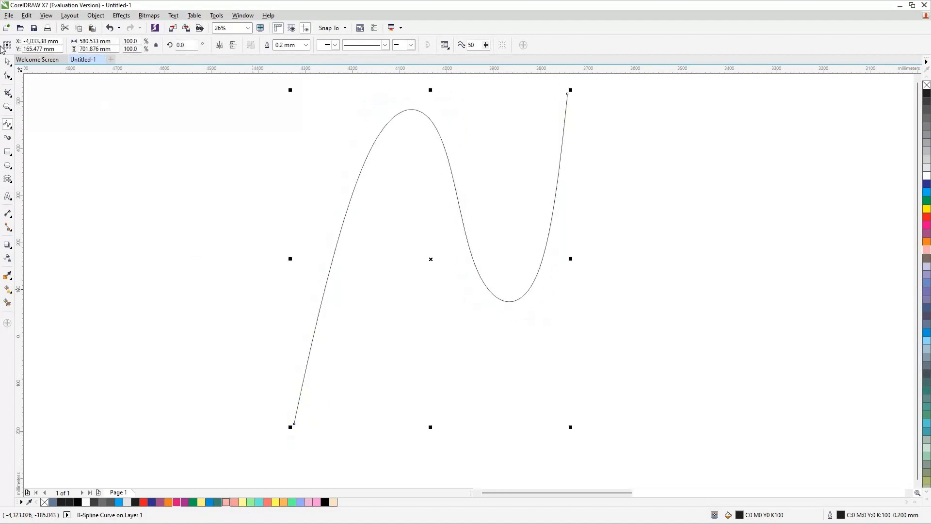
- Reshape the B-spline by moving both end points slightly and raising the crest's right control point
click(8, 76)
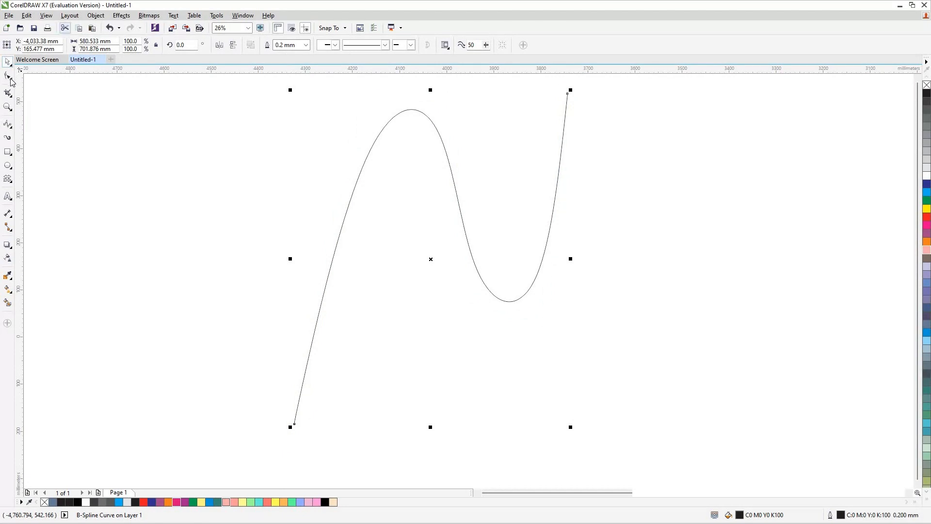
click(434, 131)
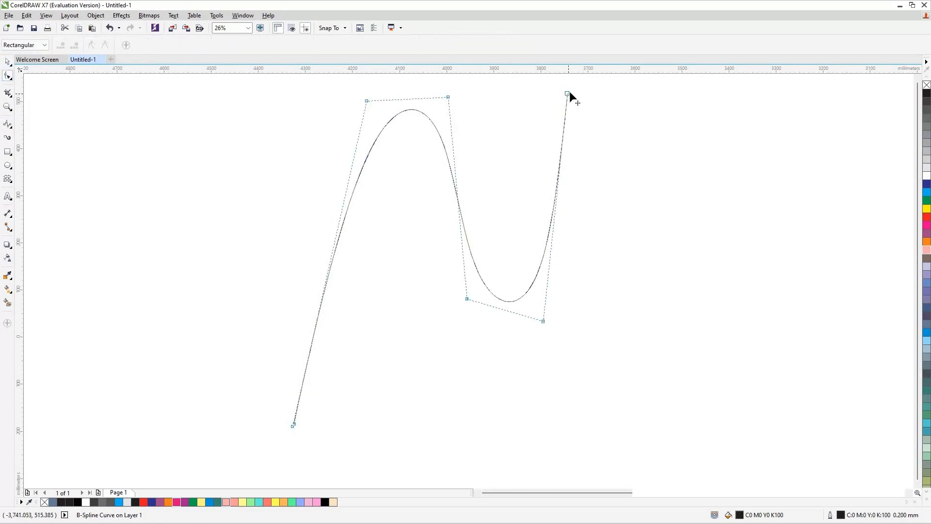
drag(574, 93, 574, 92)
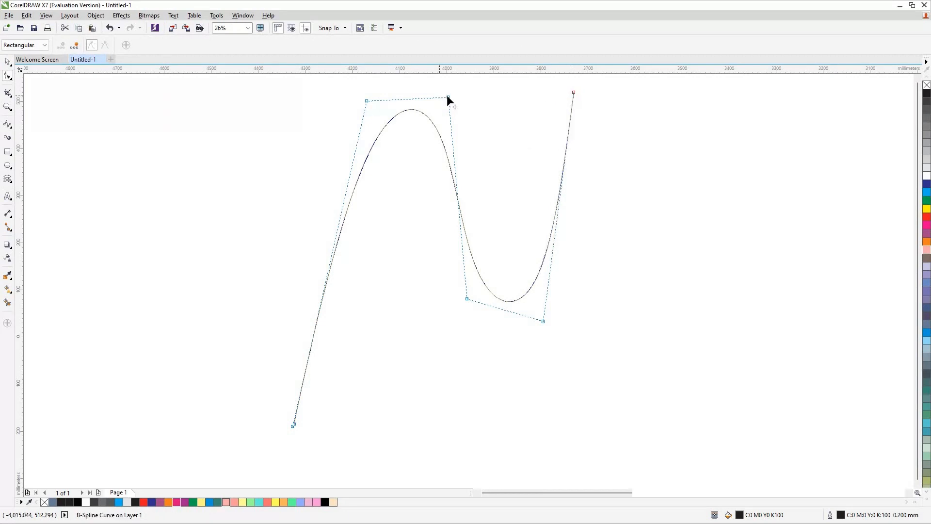
drag(448, 96, 453, 87)
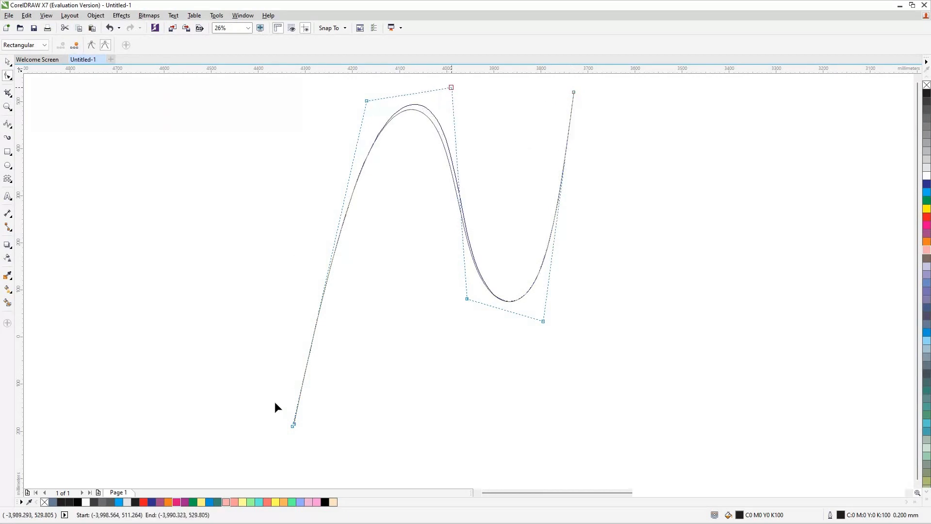
double_click(295, 424)
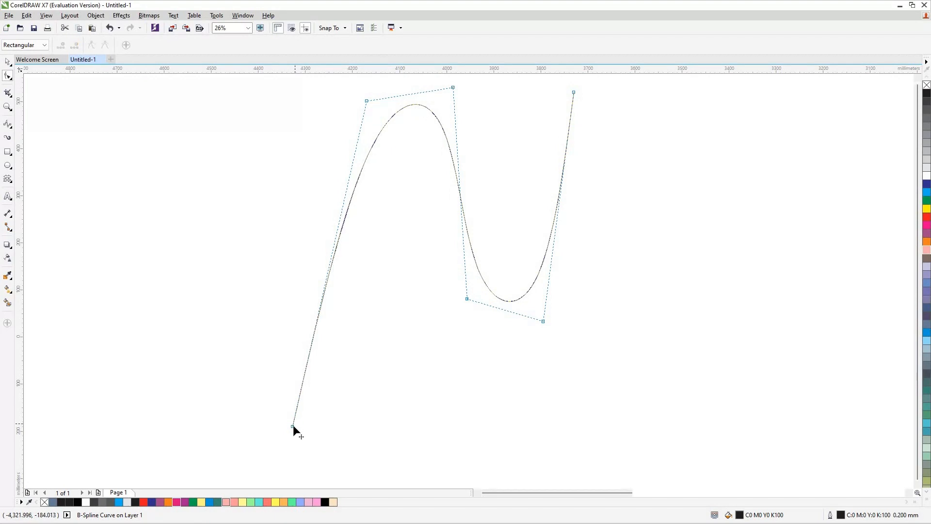
drag(310, 401, 311, 398)
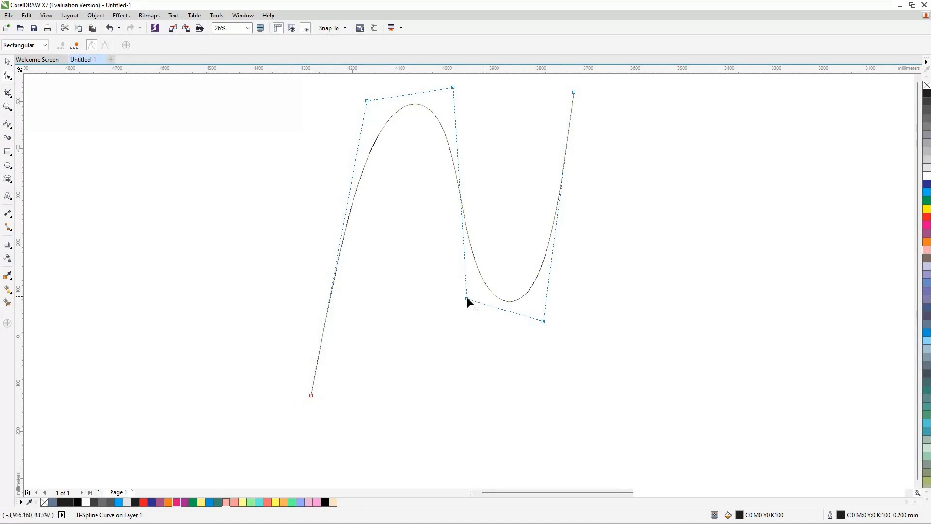
- Adjust the four inner control points to widen the crest and trough and level the trough's base
drag(461, 308, 461, 311)
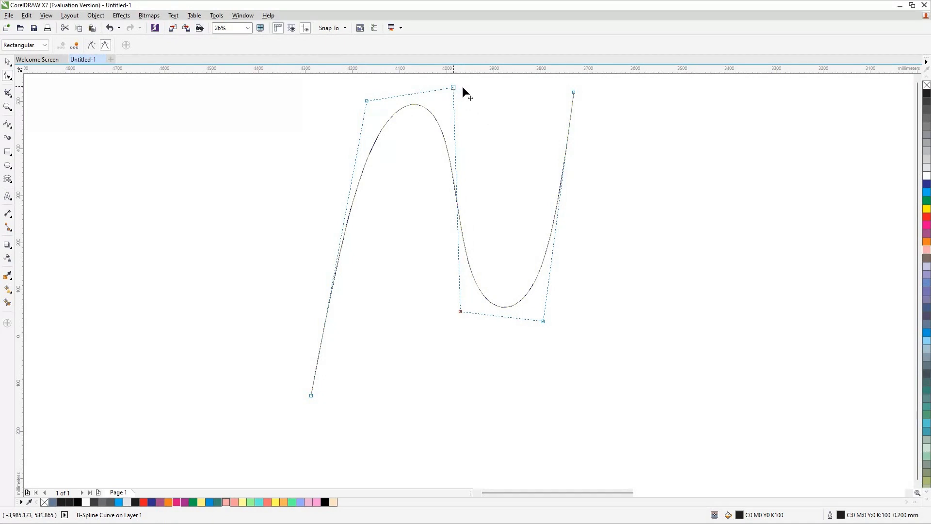
drag(462, 87, 470, 88)
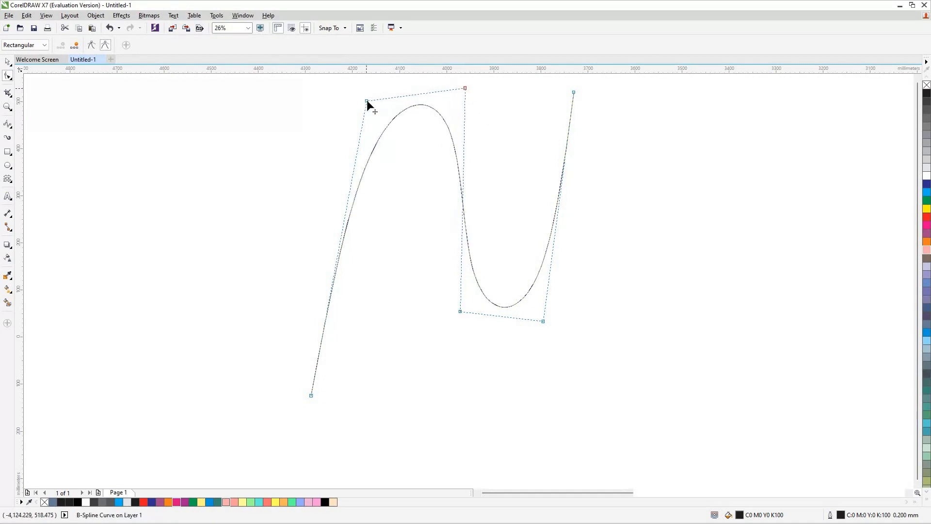
drag(364, 101, 360, 100)
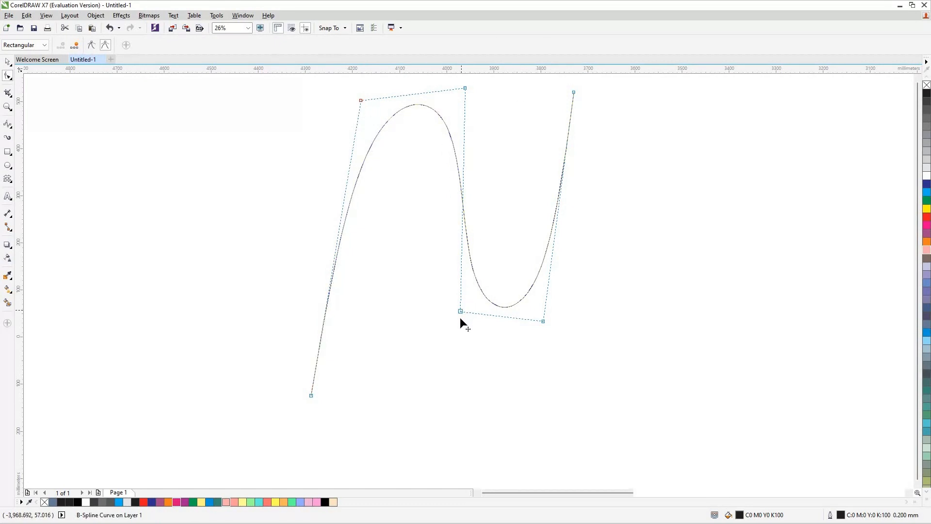
drag(460, 318, 459, 326)
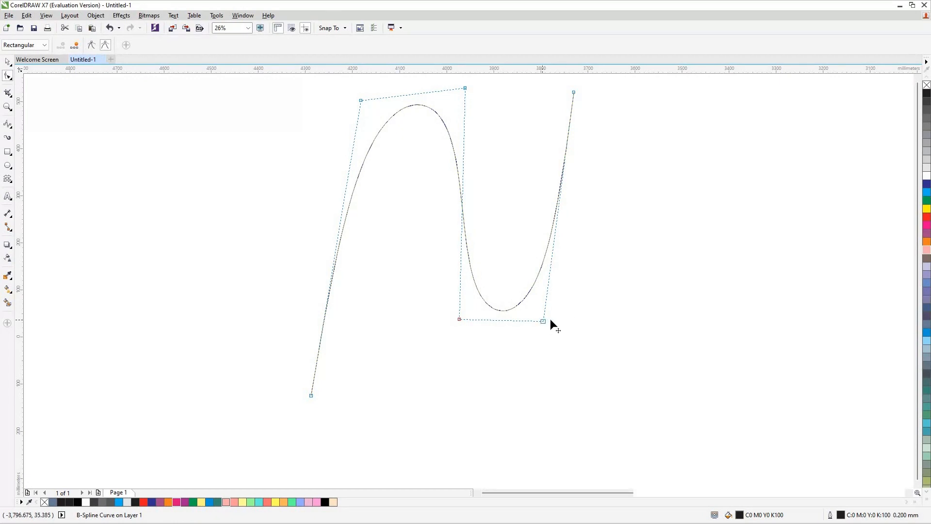
drag(552, 319, 554, 319)
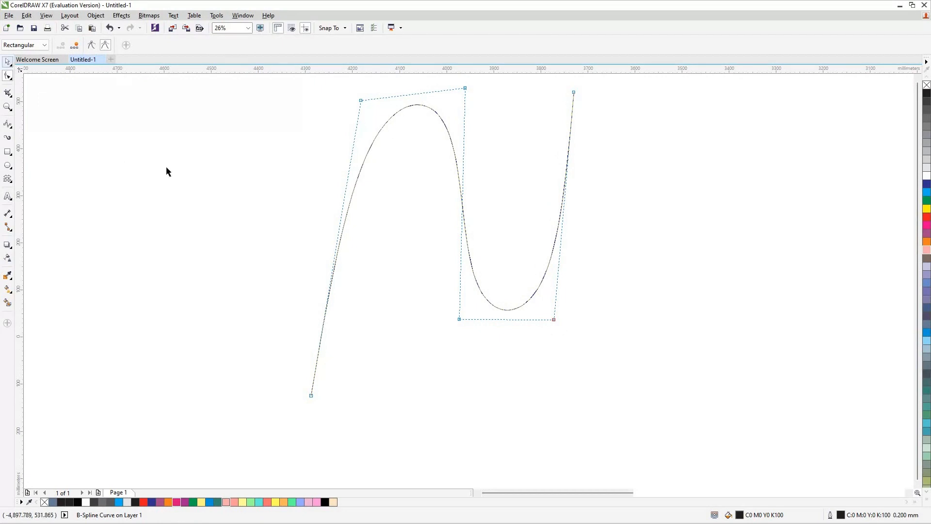
- Widen the curve's left arch and extend its upper-right end point well above the crest
key(space)
key(ctrl+z)
key(ctrl+z)
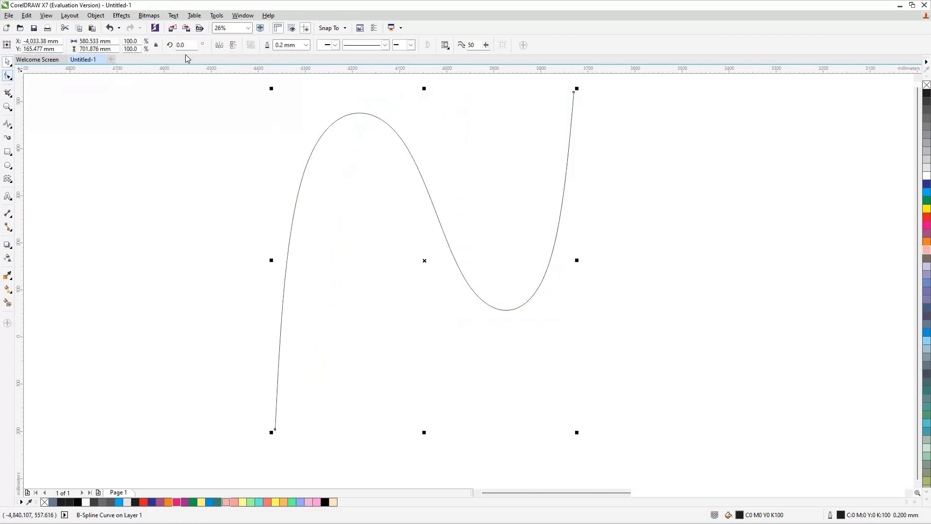
key(space)
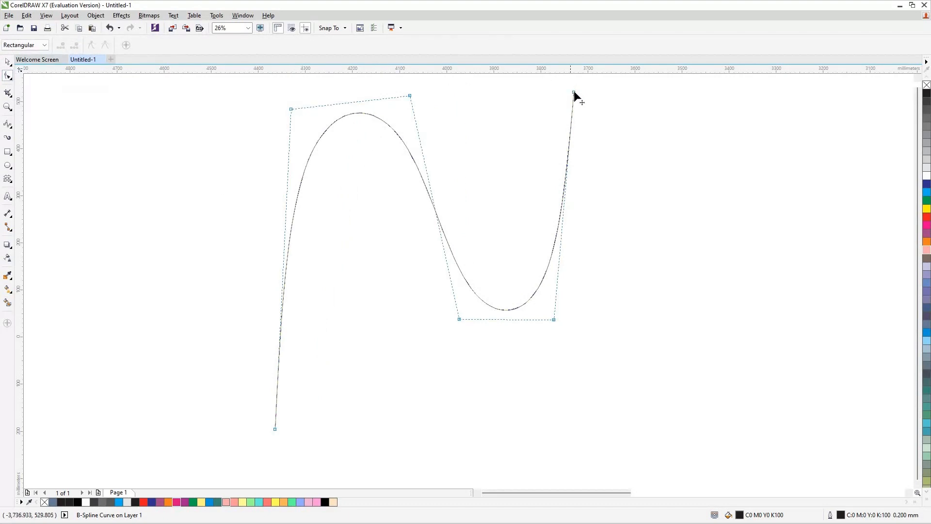
drag(575, 86, 574, 79)
scroll(576, 84, down, 2)
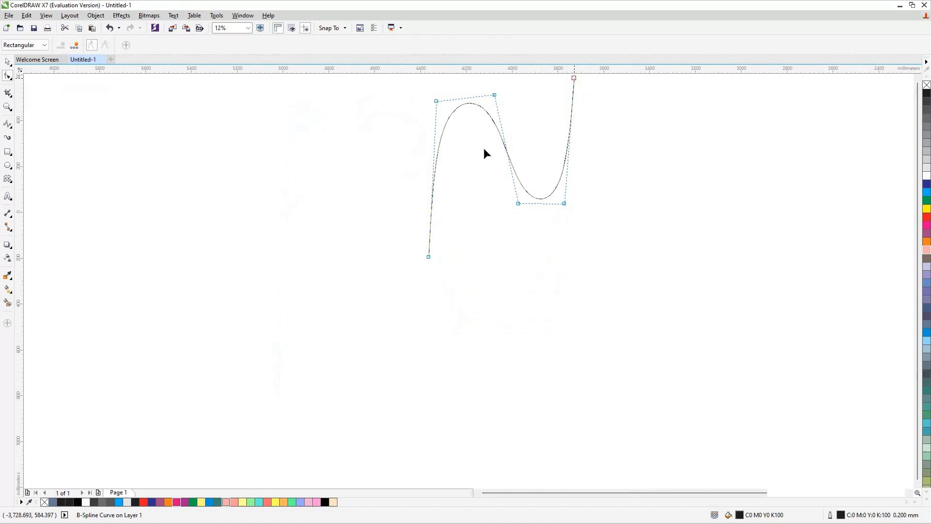
click(918, 79)
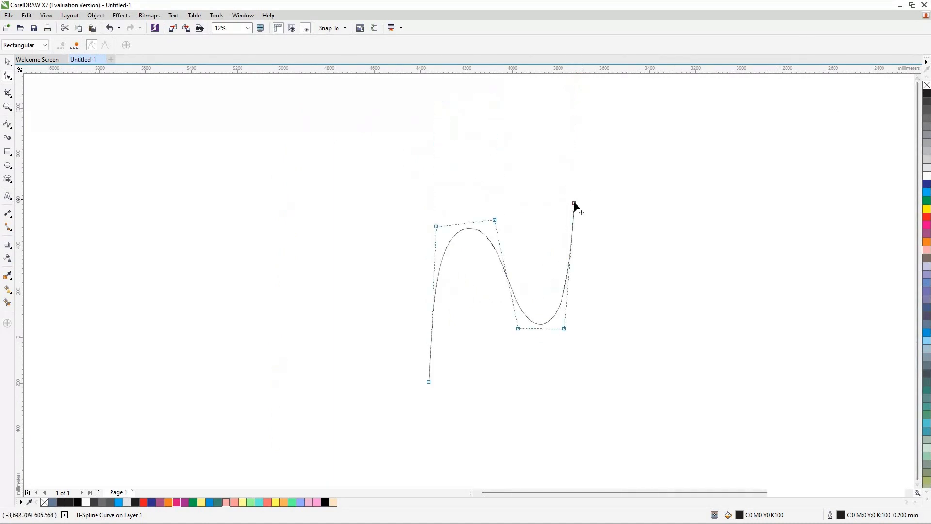
drag(574, 183, 578, 152)
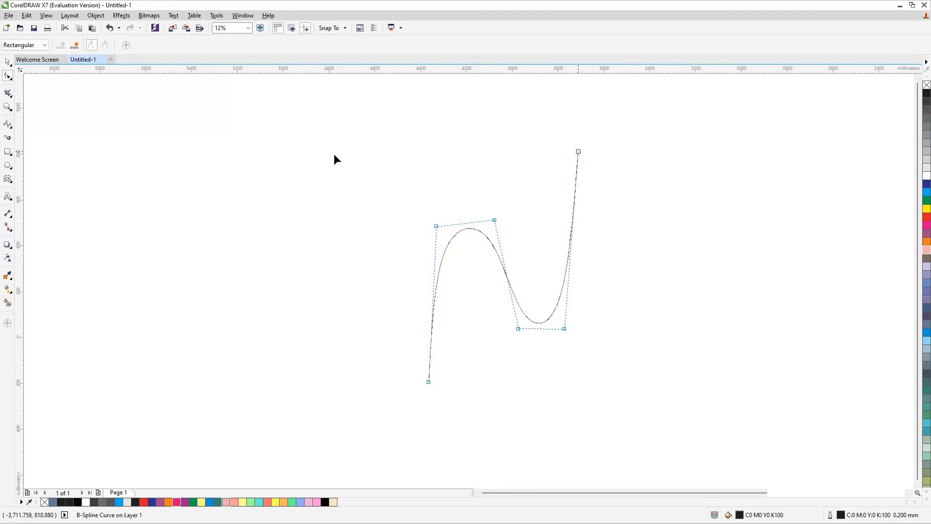
- Duplicate the curve horizontally to the left at about 27.5 mm spacing, repeating until there are eight parallel curves
click(8, 61)
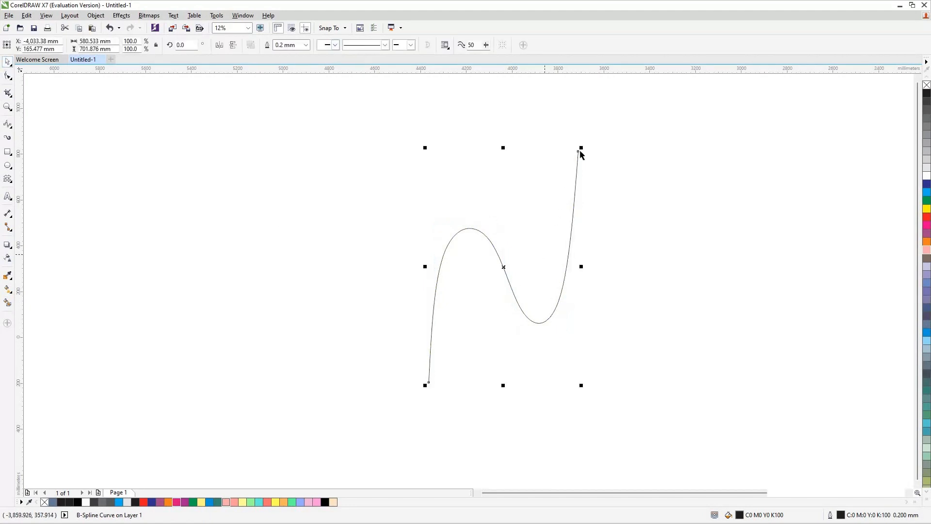
click(568, 196)
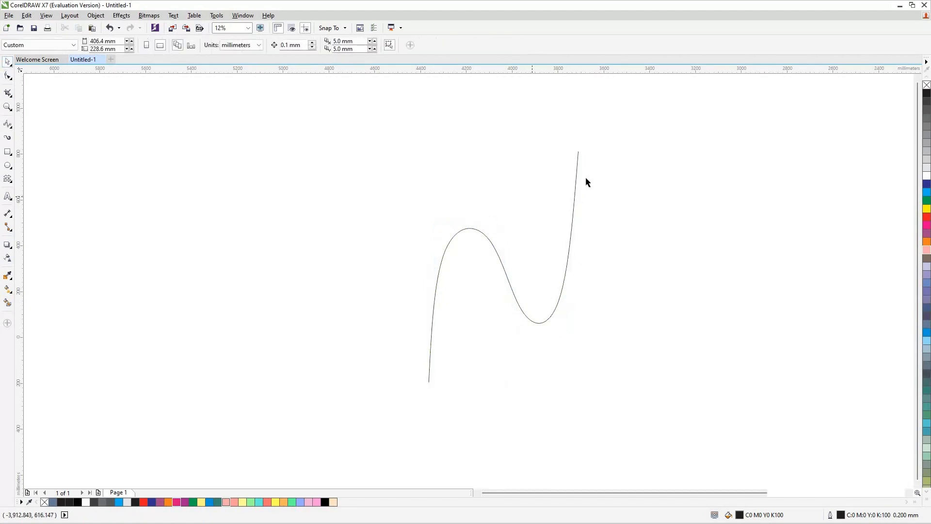
click(579, 150)
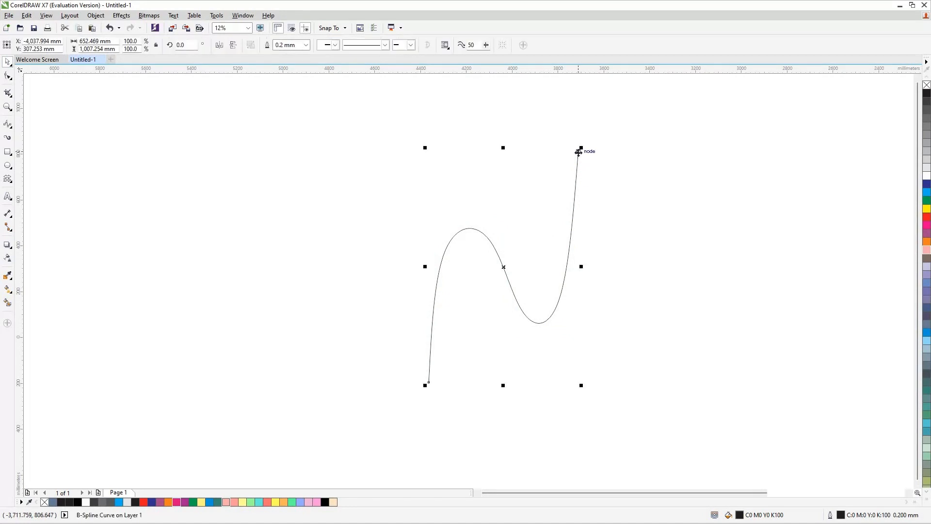
drag(579, 151, 572, 153)
key(ctrl+r)
key(ctrl+r)
key(ctrl+r)
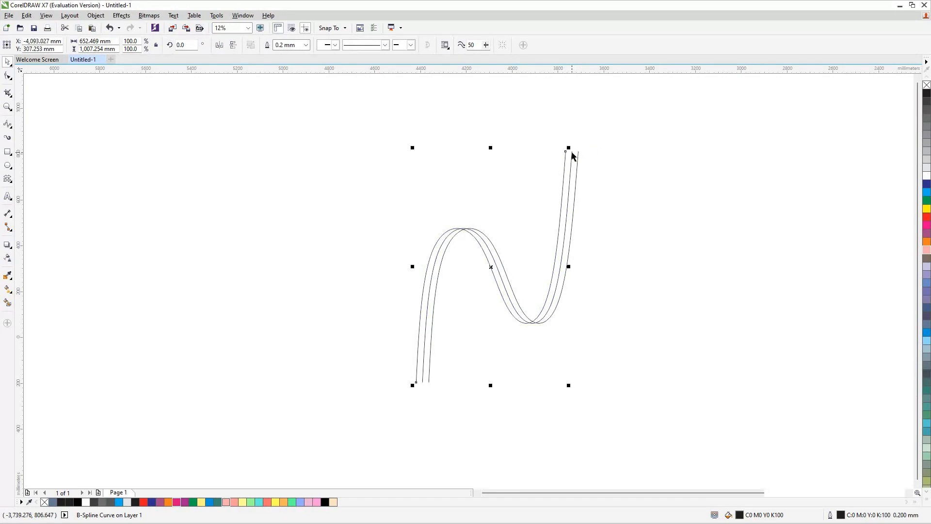
key(ctrl+r)
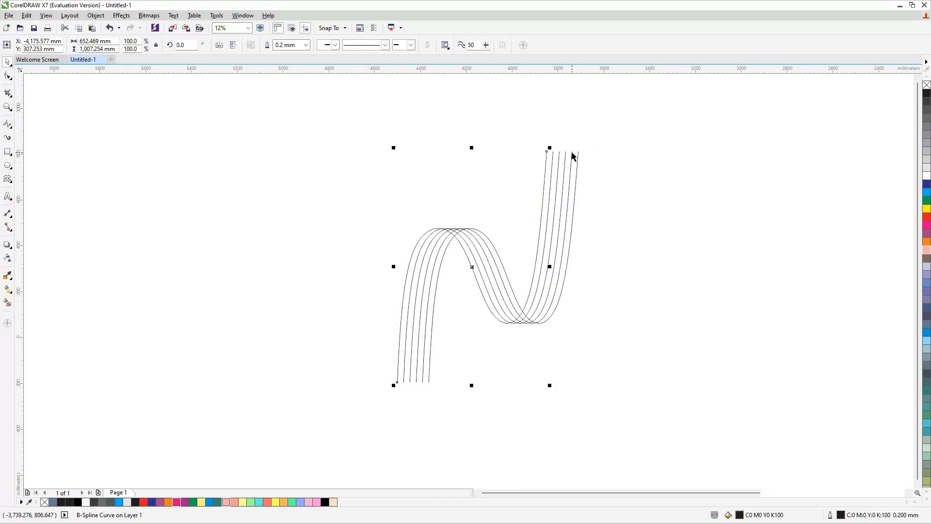
key(ctrl+r)
key(ctrl+r)
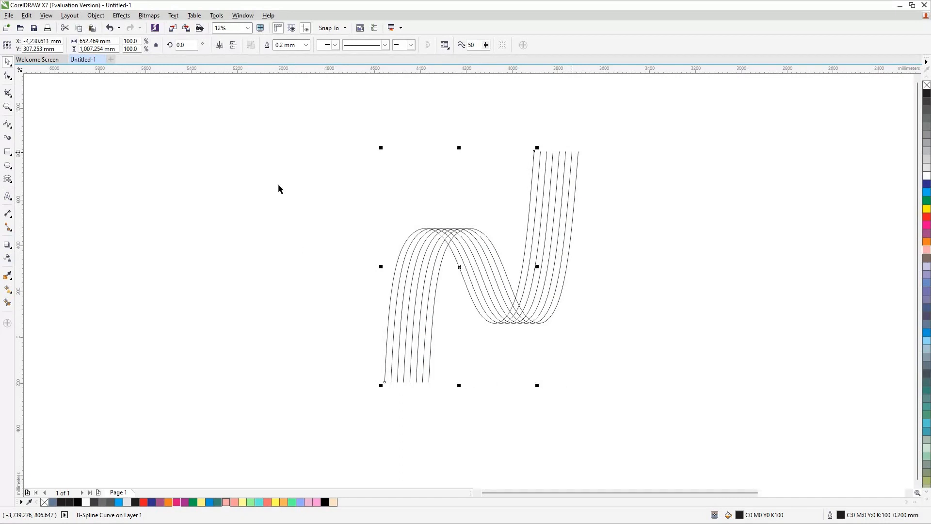
- Select all eight curves and weld them into a single curve object
click(326, 113)
key(ctrl+a)
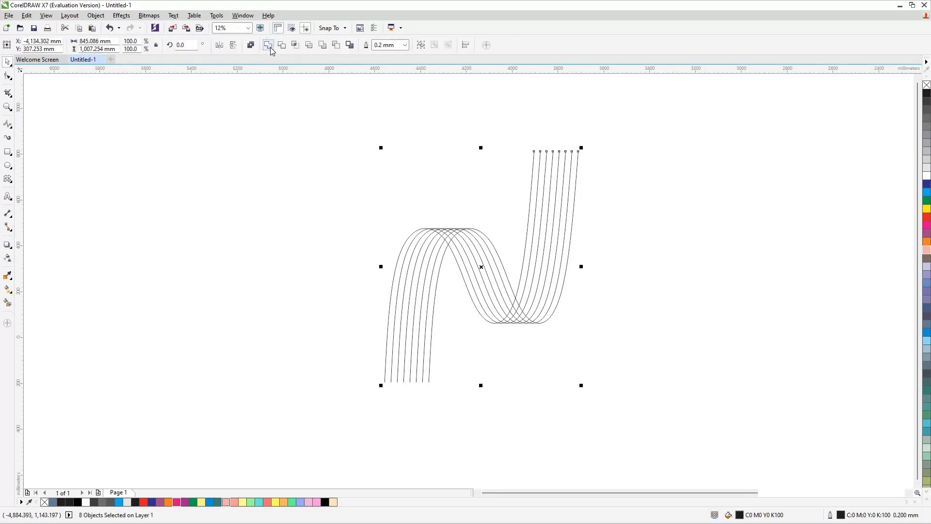
click(269, 45)
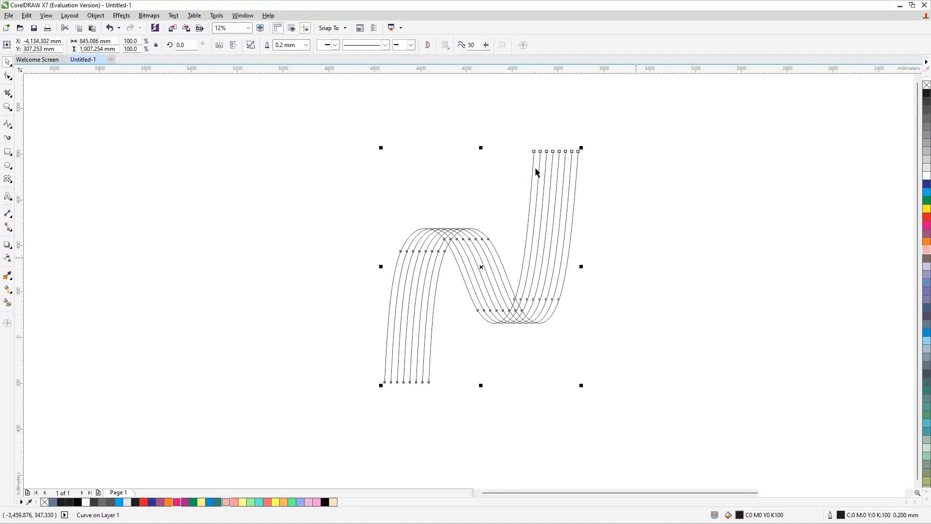
- Move the eight upper end nodes of the welded curves straight up by about 127 mm
click(9, 75)
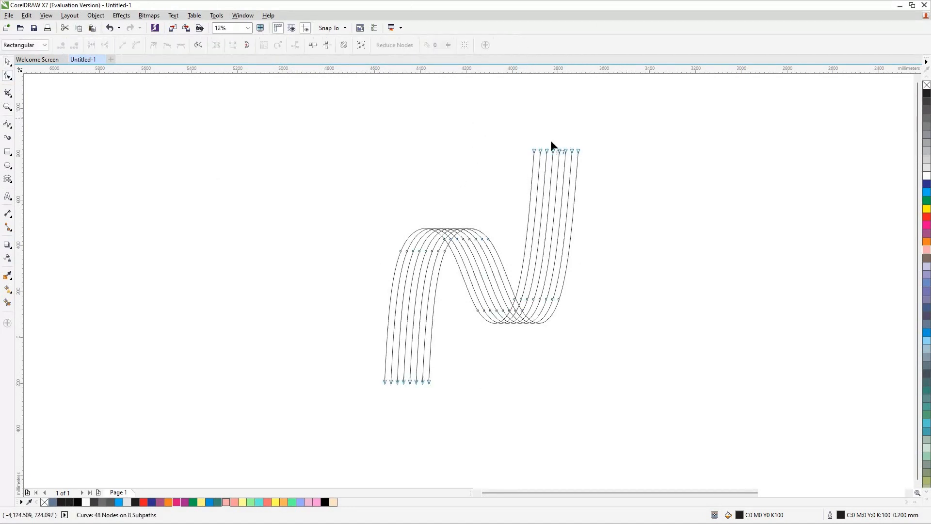
drag(678, 194, 495, 111)
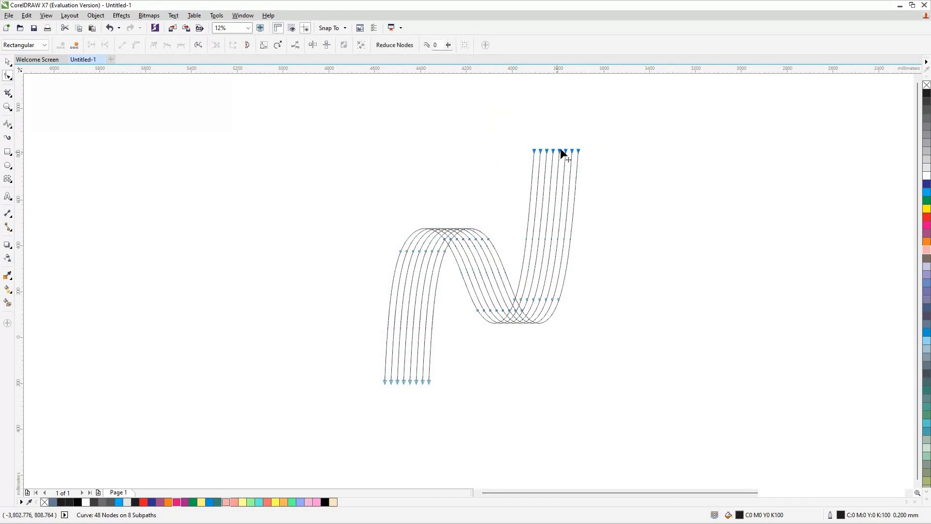
drag(560, 147, 561, 119)
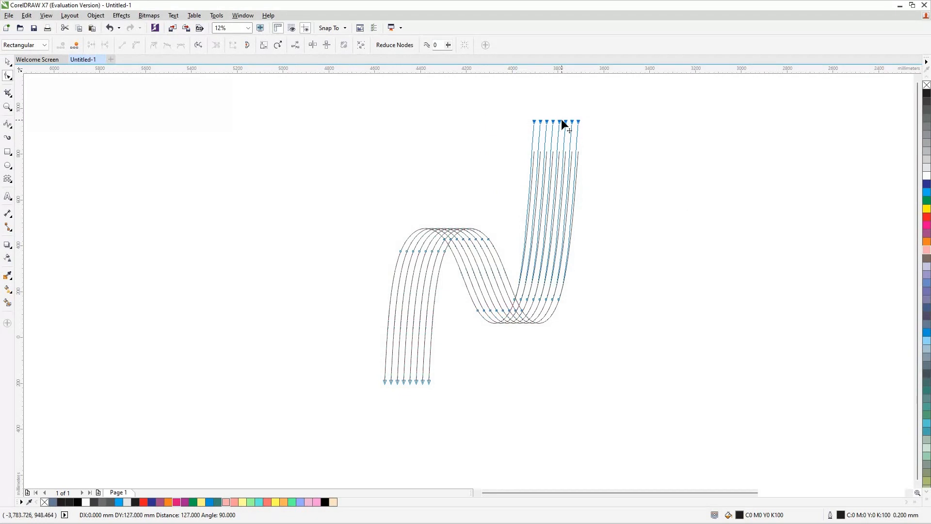
click(331, 182)
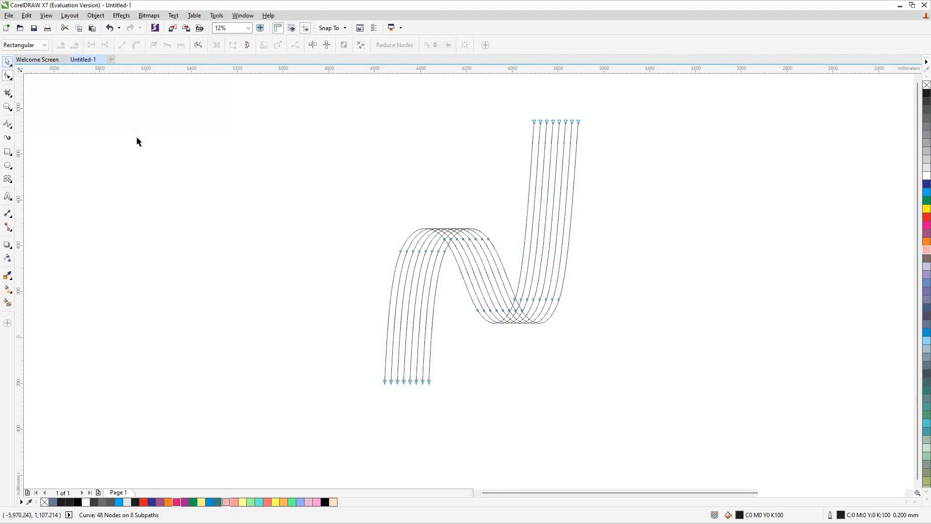
key(space)
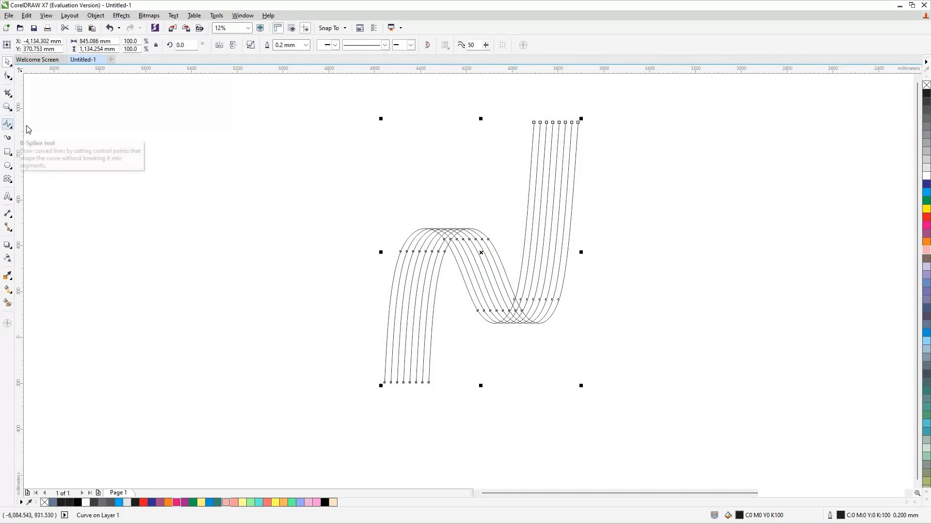
- Draw a straight horizontal line about 1,537 mm long to the left of the welded curves with the Freehand tool
click(11, 128)
click(34, 124)
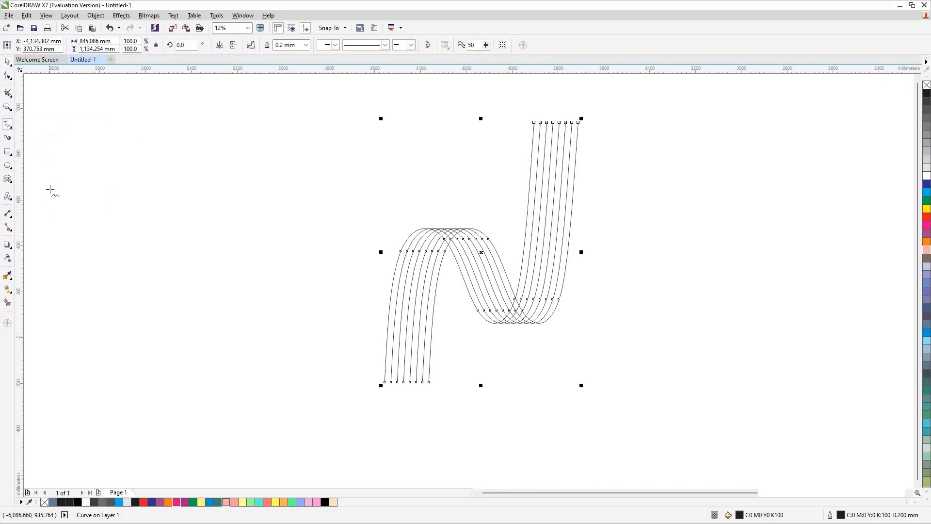
ctrl+click(402, 208)
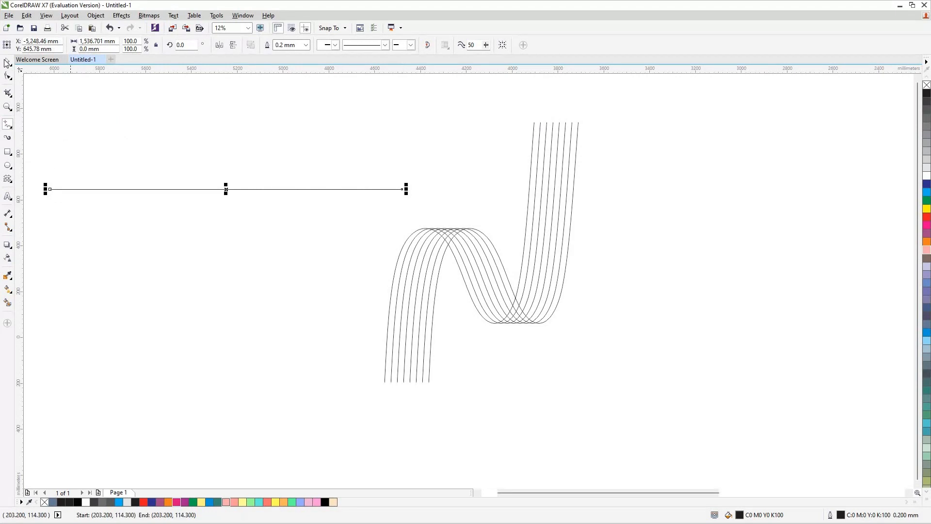
- Align the horizontal line with the top edge of the welded curves and centre it horizontally on them
click(550, 156)
shift+click(550, 155)
key(t)
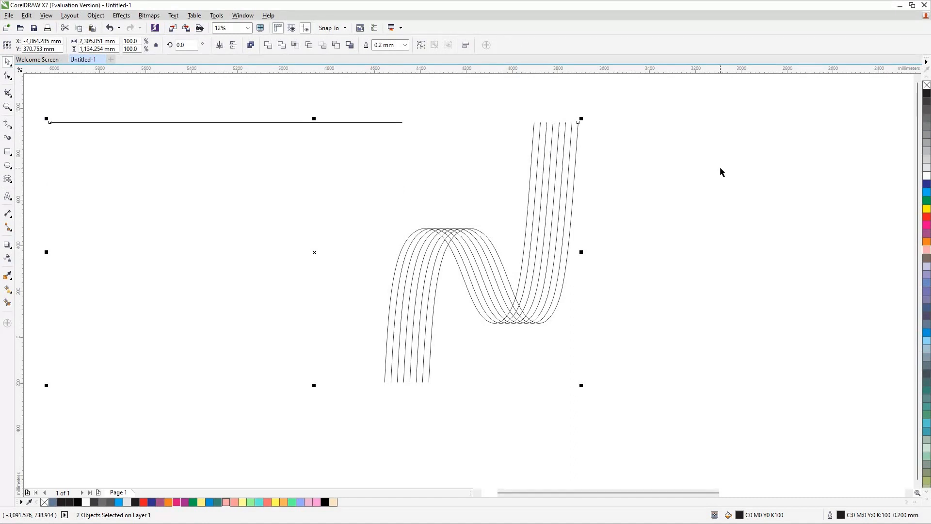
key(c)
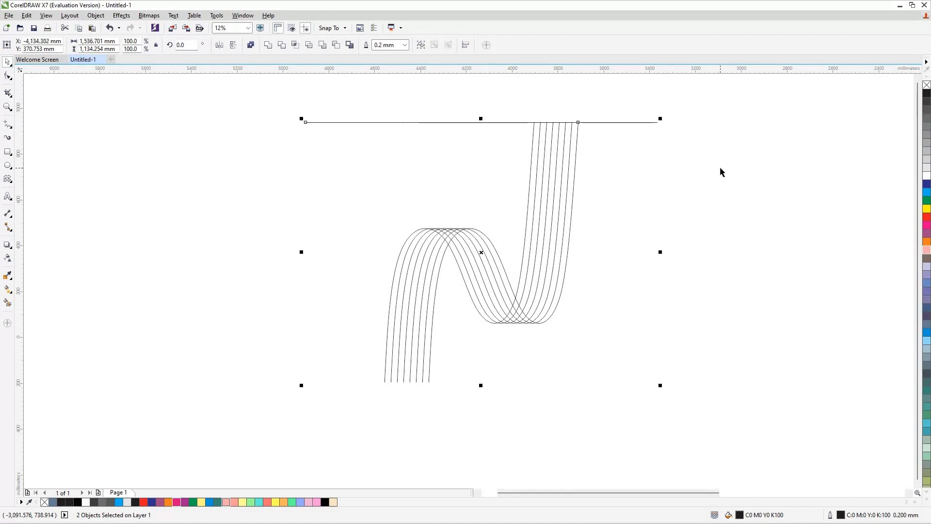
click(748, 172)
key(ctrl+z)
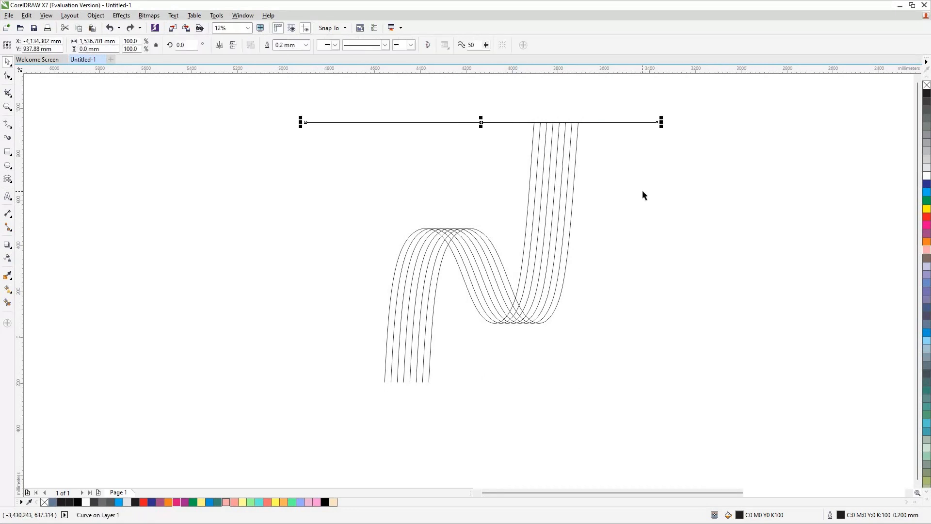
- Copy the horizontal line and align one copy with the bottom edge of the welded curves, keeping the other at the top
click(620, 121)
right_click(620, 124)
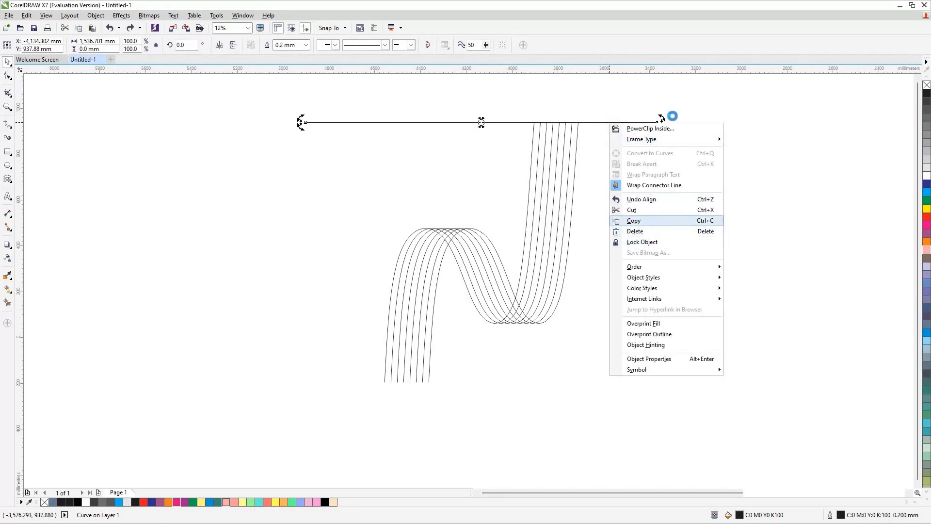
click(693, 221)
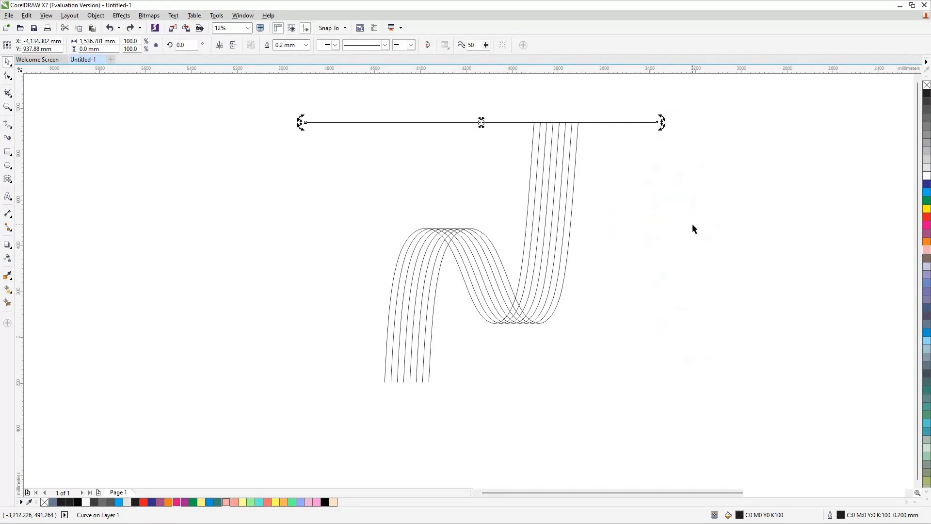
shift+click(554, 228)
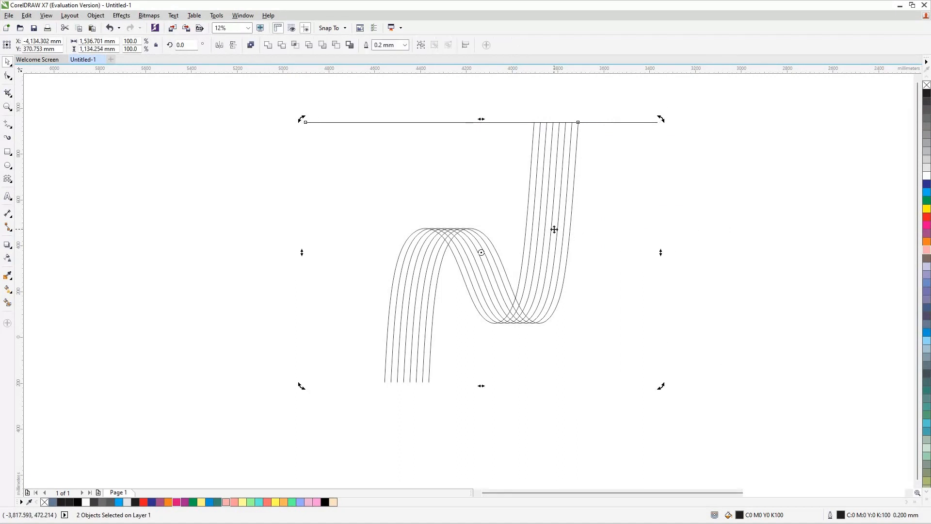
key(b)
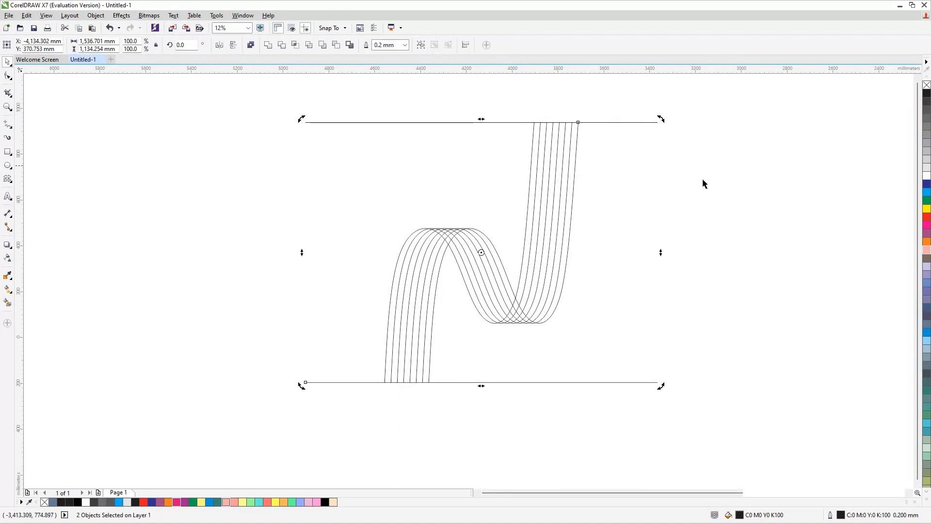
click(624, 153)
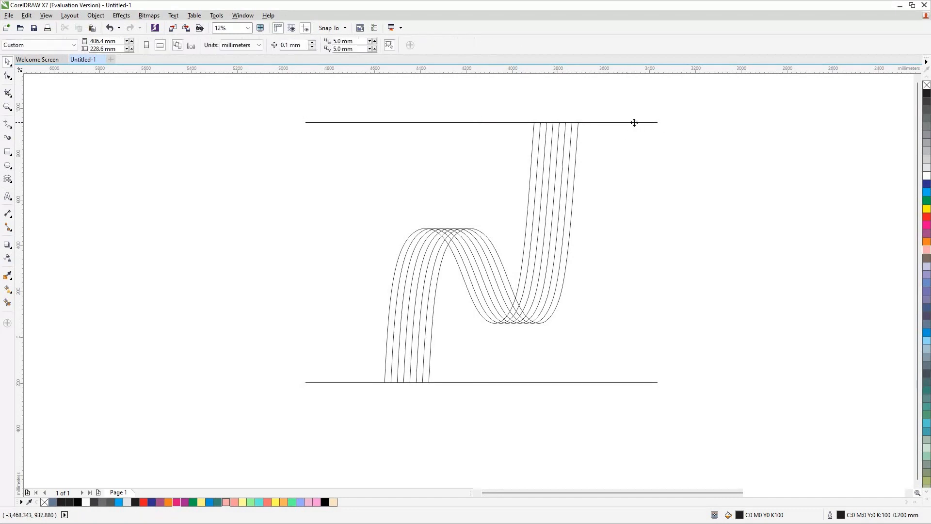
- Select both the upper and lower horizontal lines and stretch them rightward to about 3,276 mm long
click(635, 122)
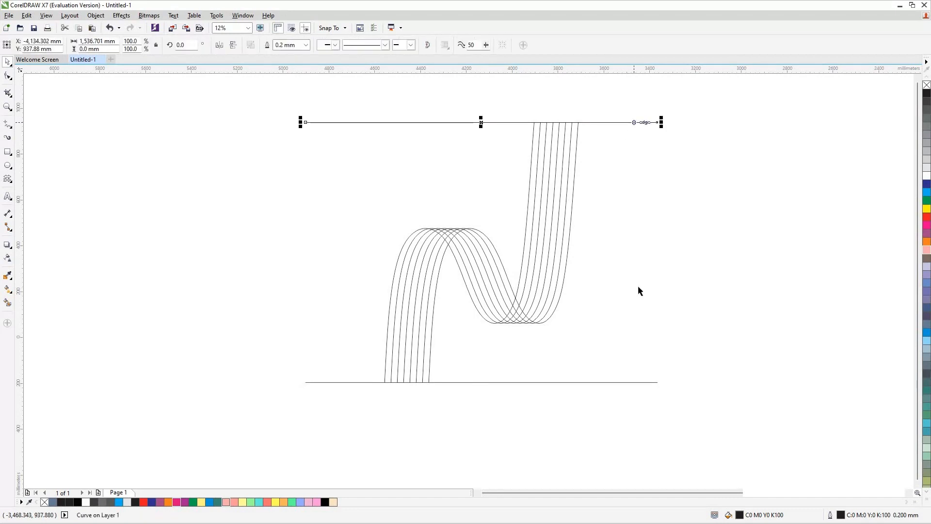
shift+click(637, 381)
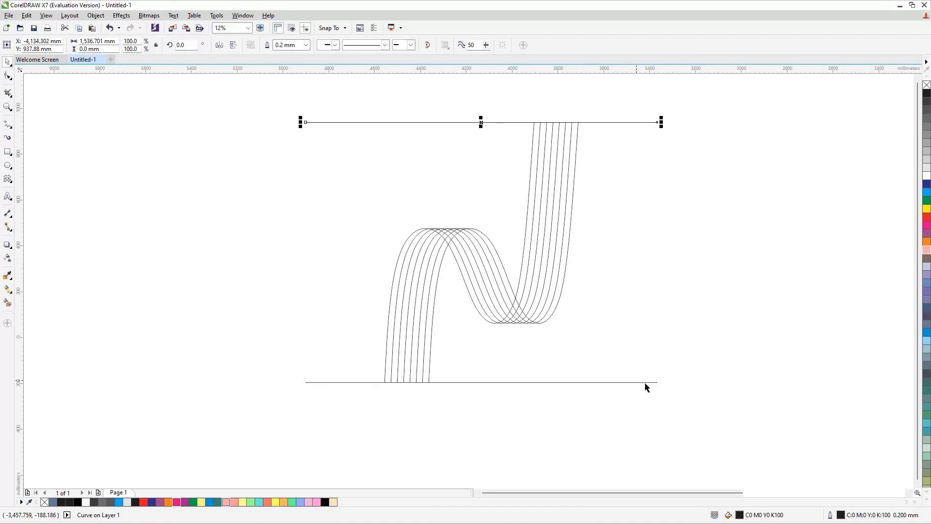
shift+click(648, 383)
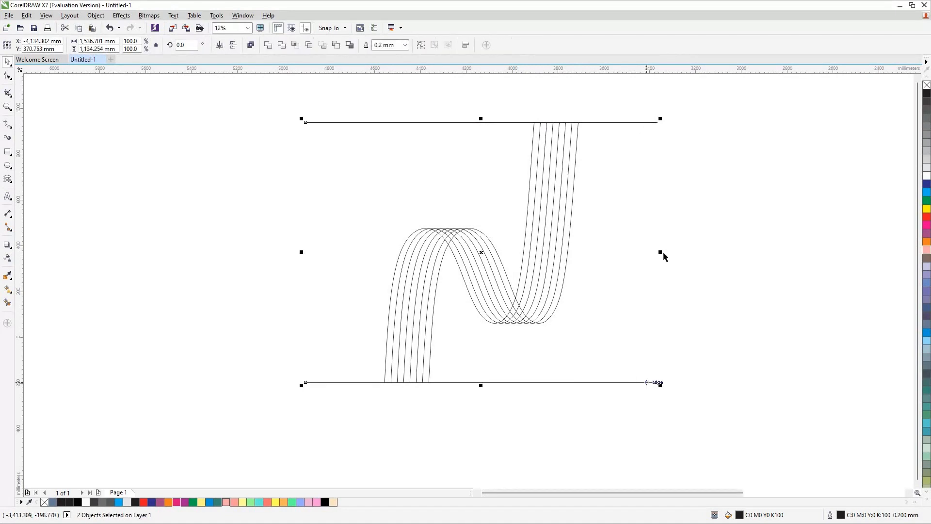
drag(806, 243, 881, 258)
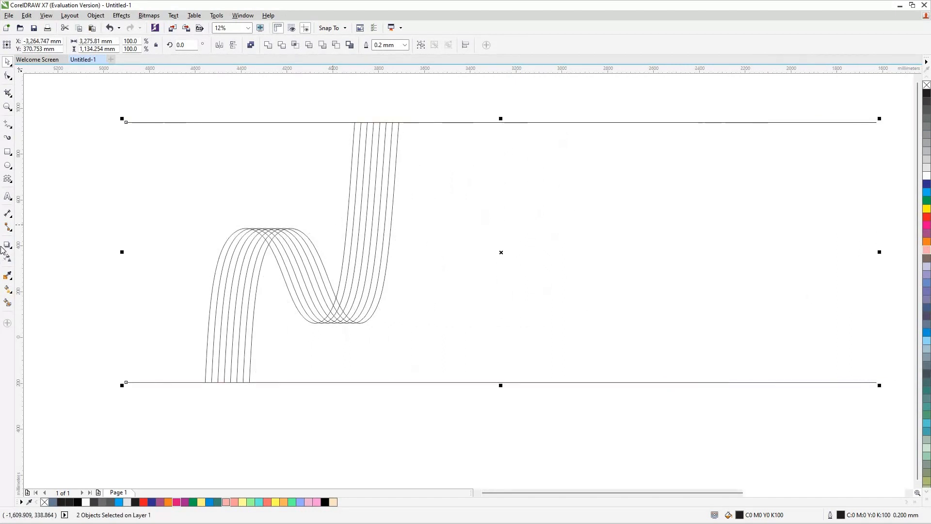
- Duplicate the welded curve set horizontally to the right twice at about 837 mm spacing, making three sets between the lines
click(362, 275)
drag(323, 253, 494, 259)
key(ctrl+r)
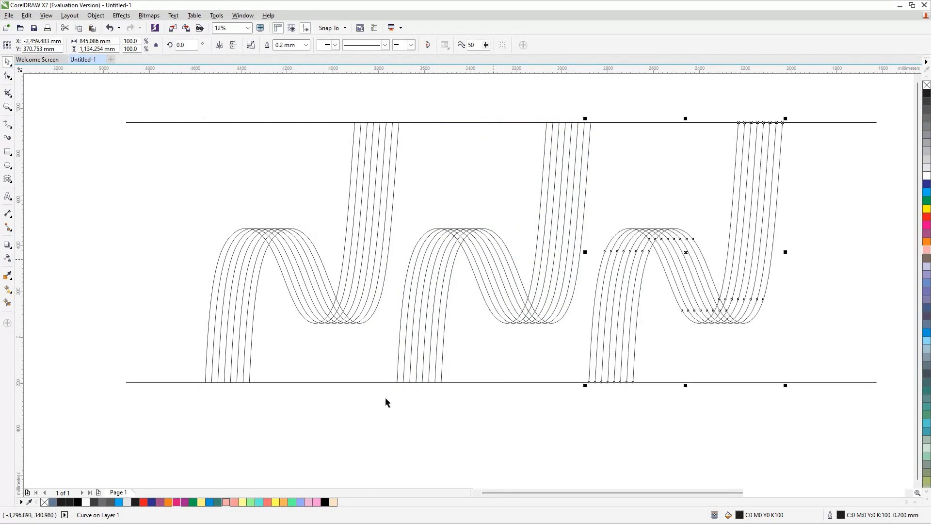
key(Escape)
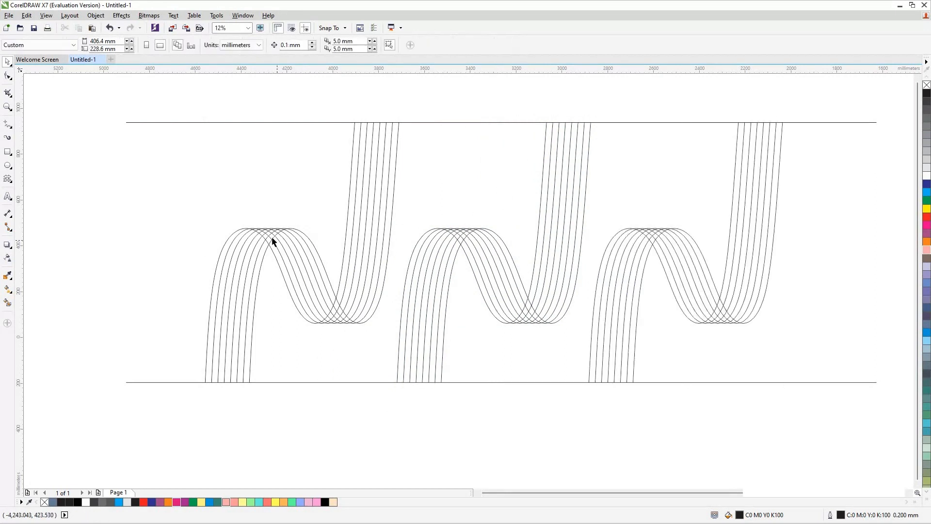
- Remove the overlapping segments at the upper bend of the first curve set with Virtual Segment Delete, so the ribbon appears folded
key(z)
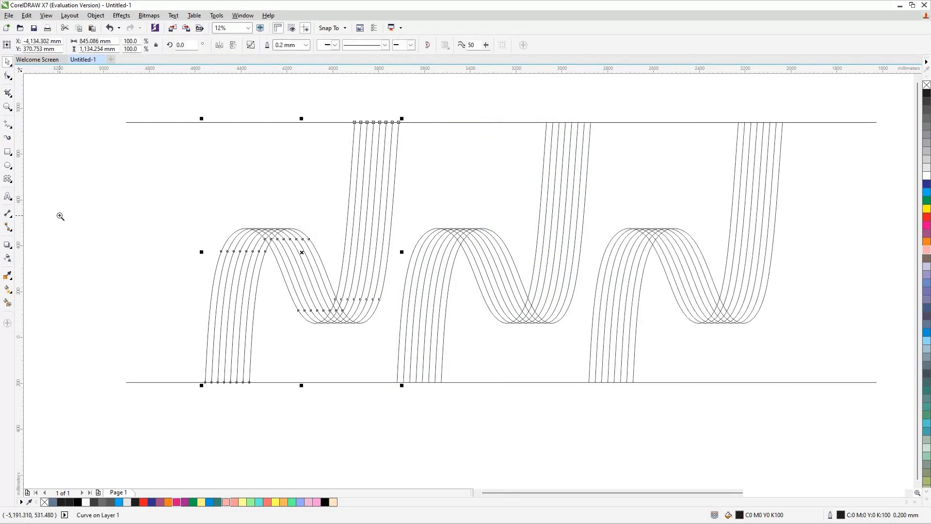
click(266, 232)
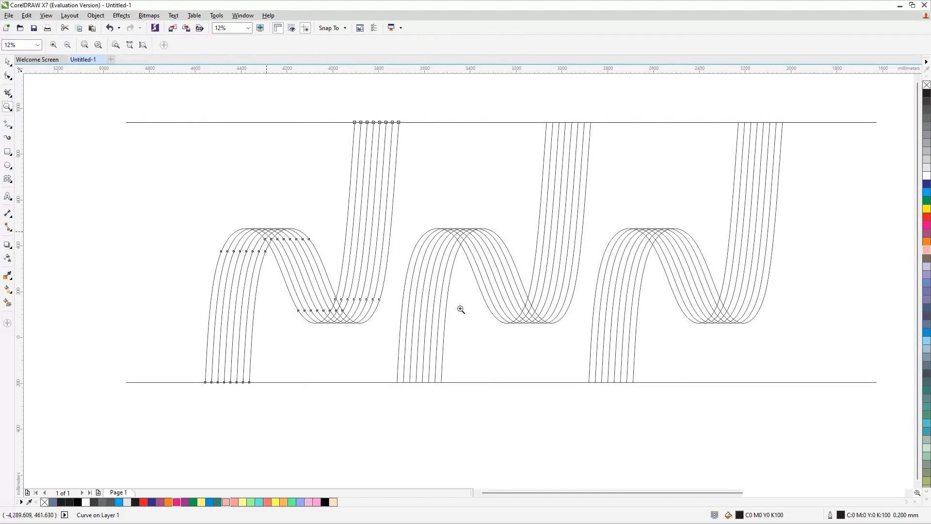
click(467, 275)
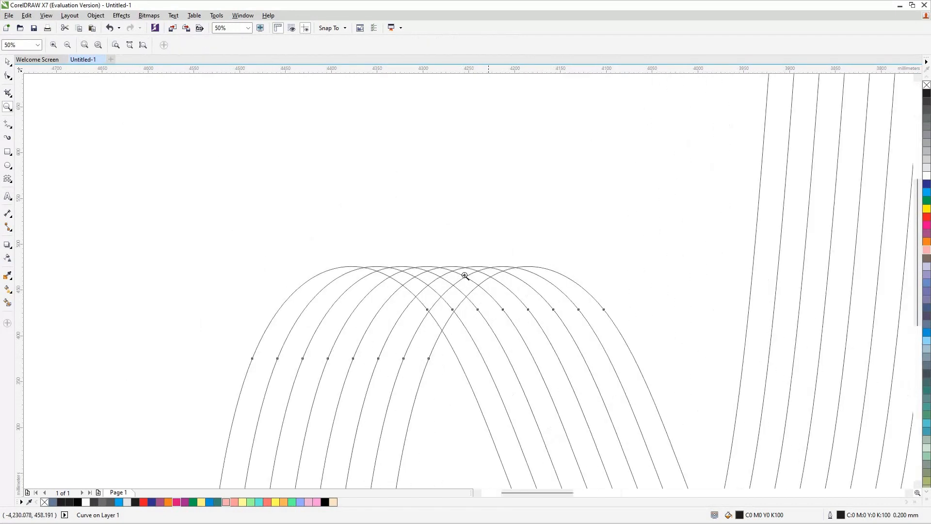
click(464, 273)
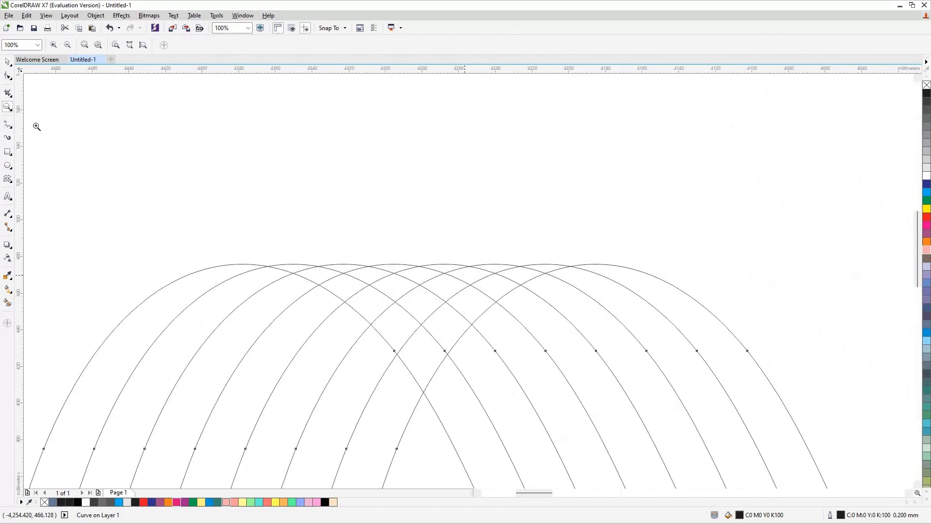
click(8, 62)
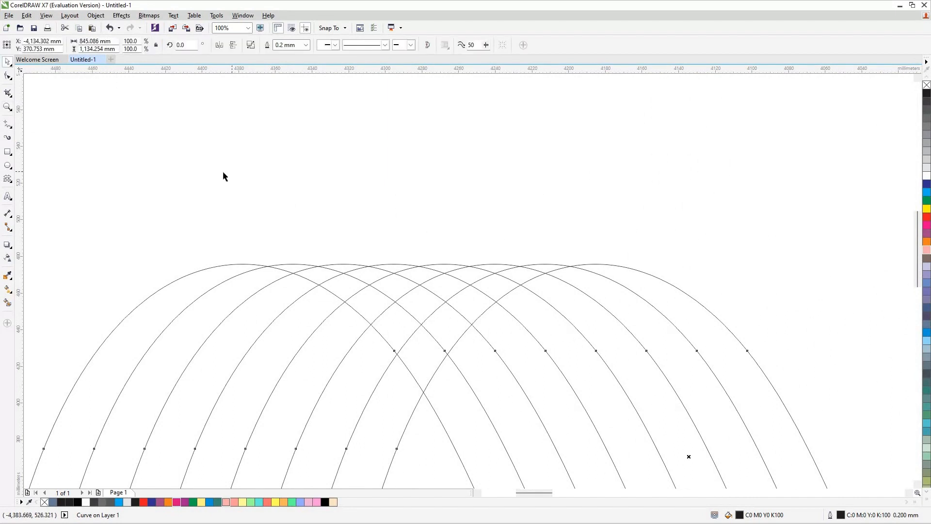
click(11, 96)
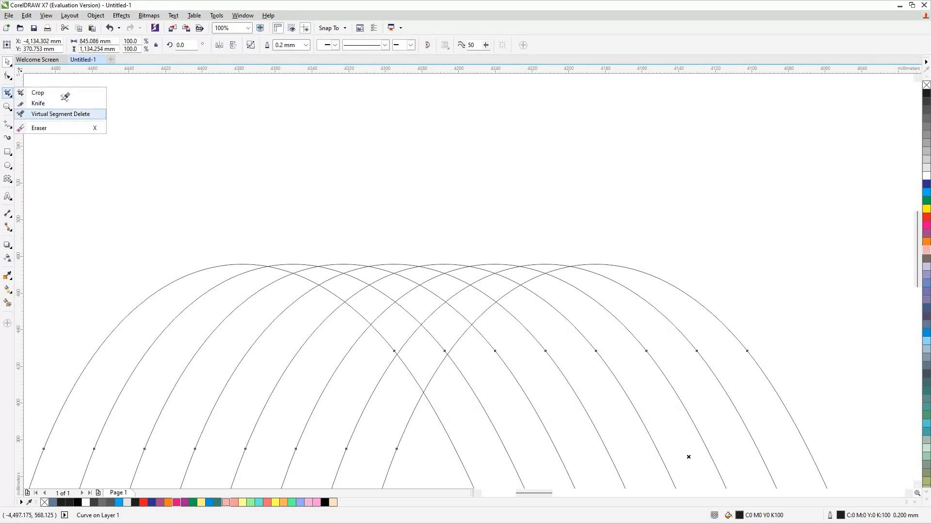
click(61, 114)
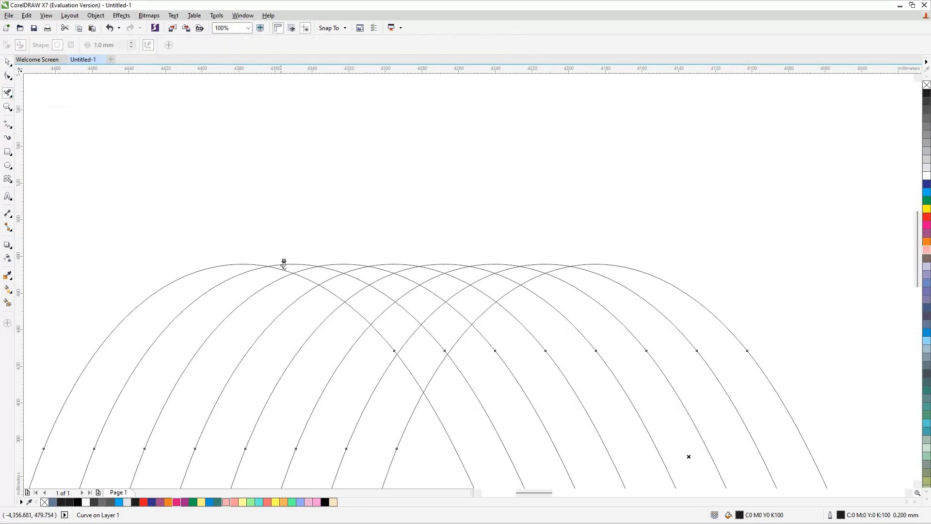
click(316, 282)
click(336, 295)
click(336, 295)
click(362, 317)
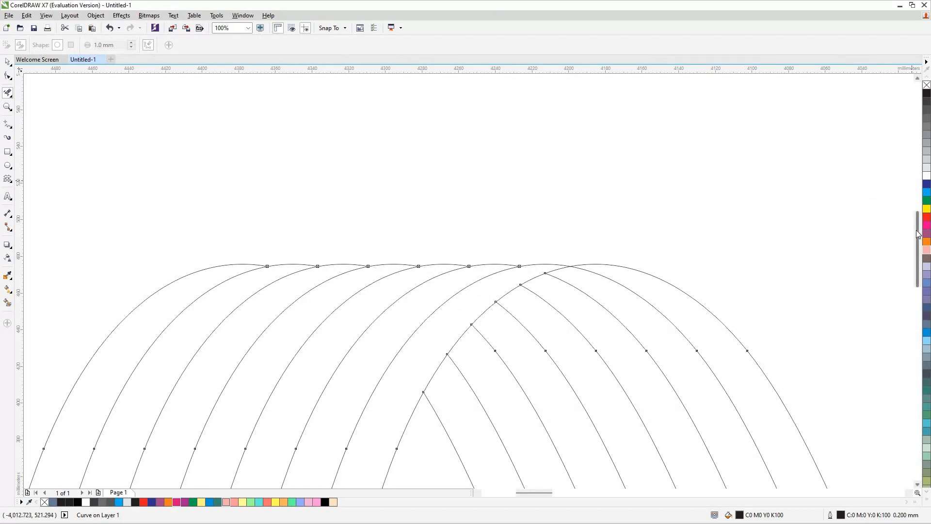
- Remove the overlapping segments at the lower bend of the first curve set with Virtual Segment Delete and deselect the set
drag(920, 247, 924, 318)
scroll(924, 318, down, 5)
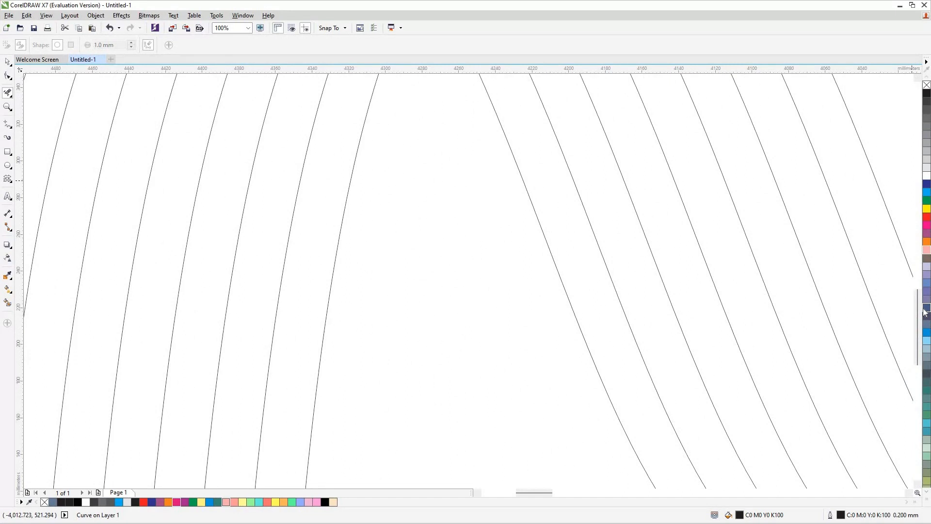
key(F3)
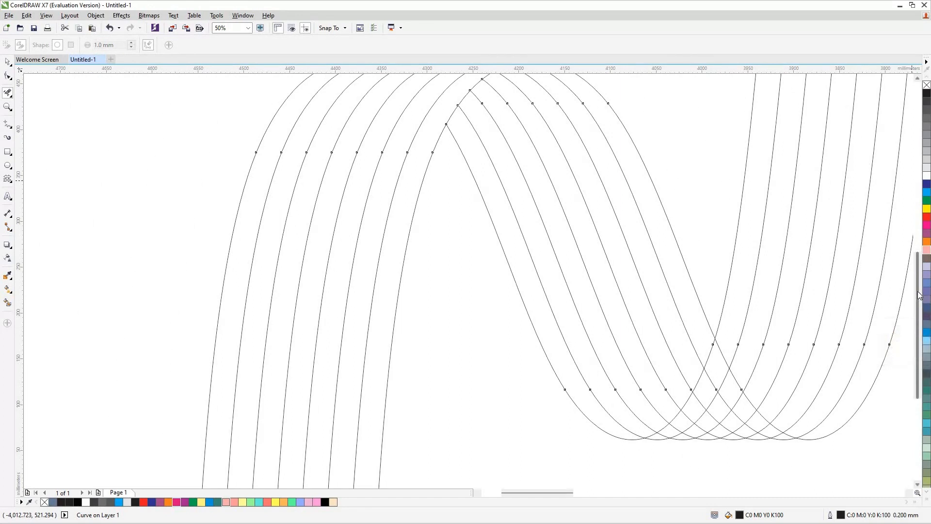
scroll(920, 306, down, 2)
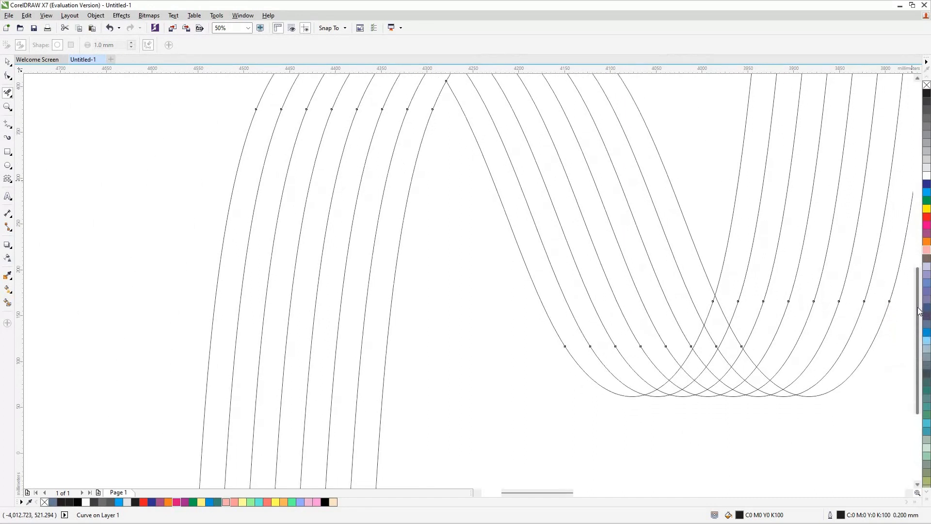
scroll(924, 334, down, 3)
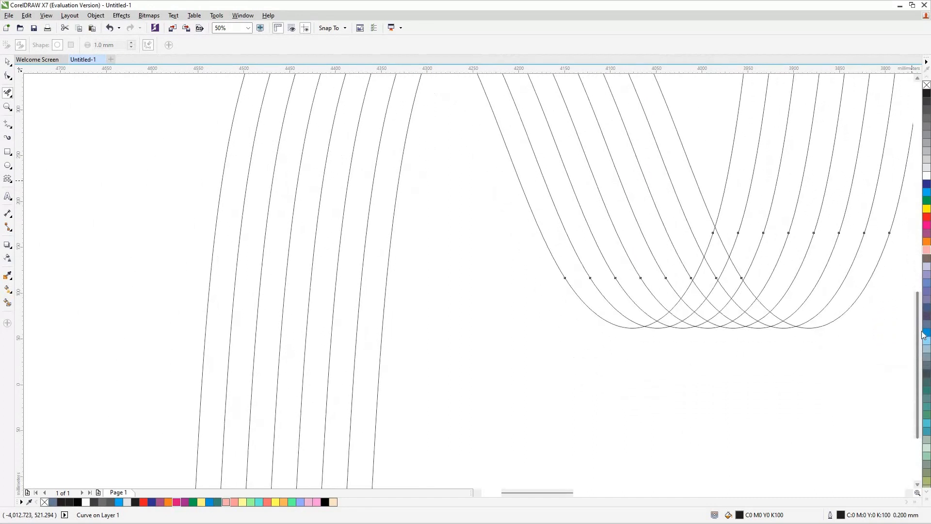
key(z)
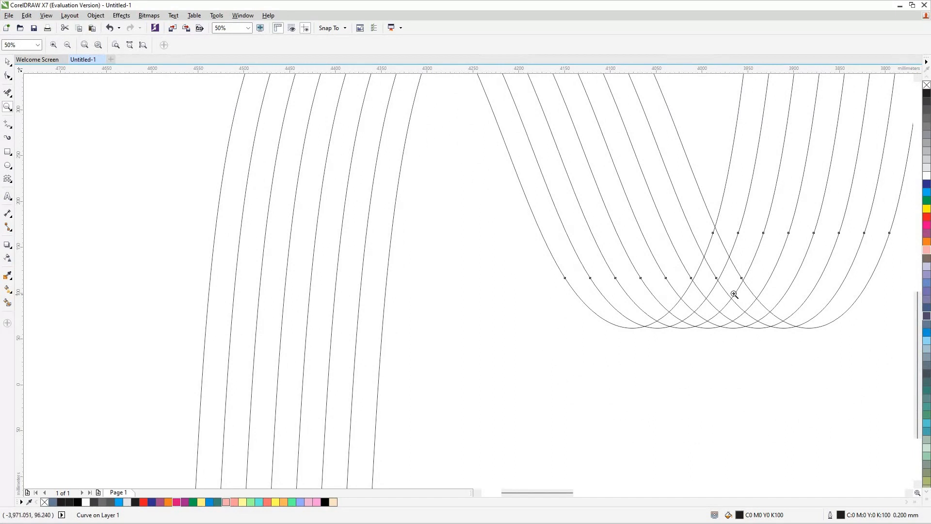
click(485, 287)
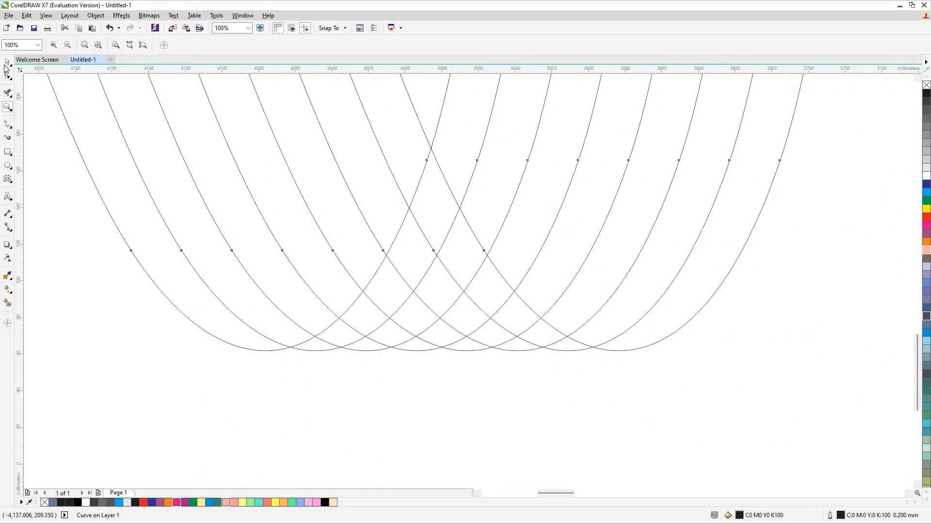
click(7, 92)
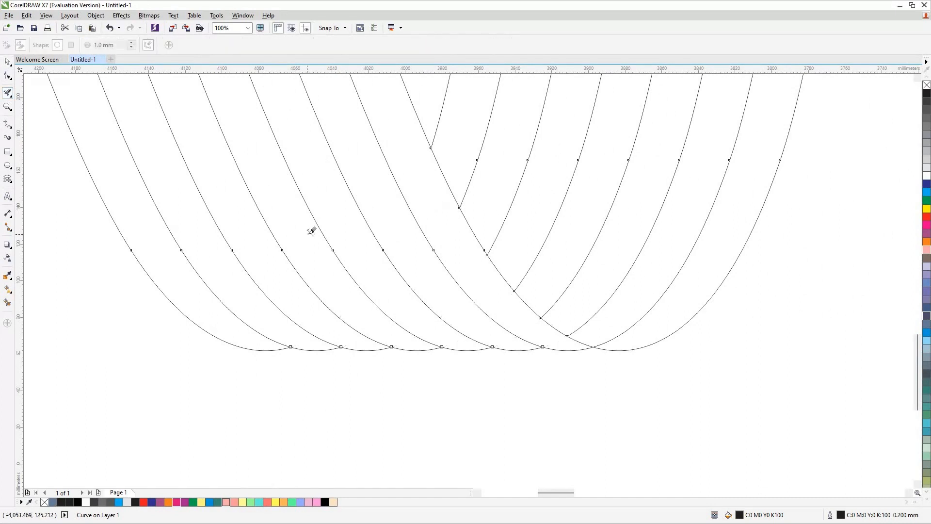
click(10, 63)
key(F3)
key(F3)
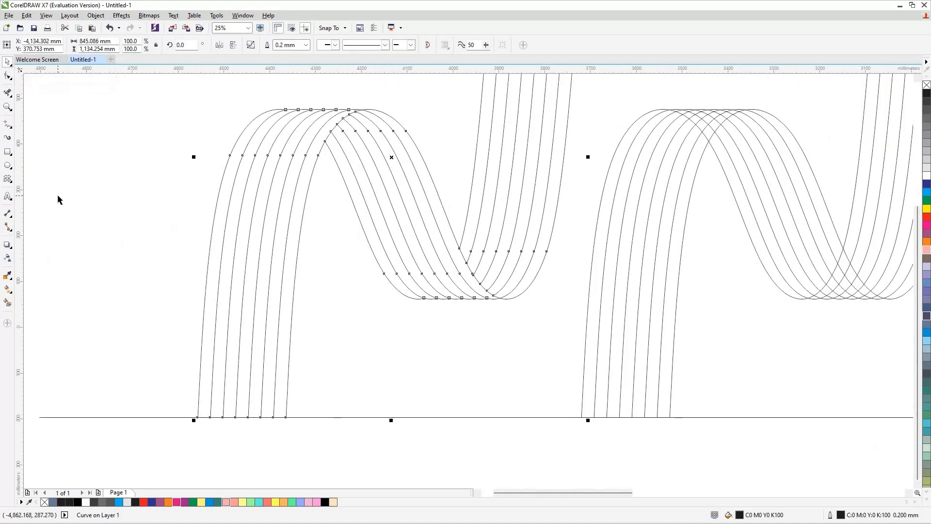
key(F4)
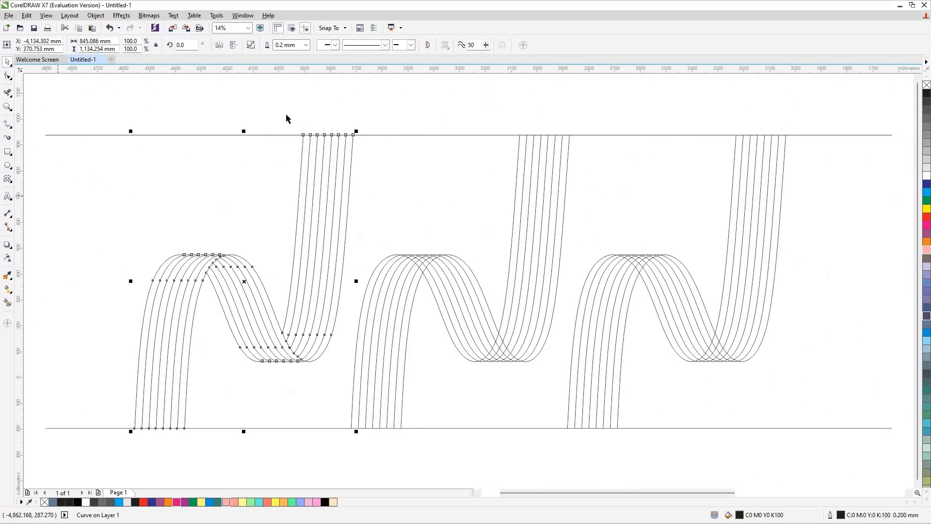
click(257, 196)
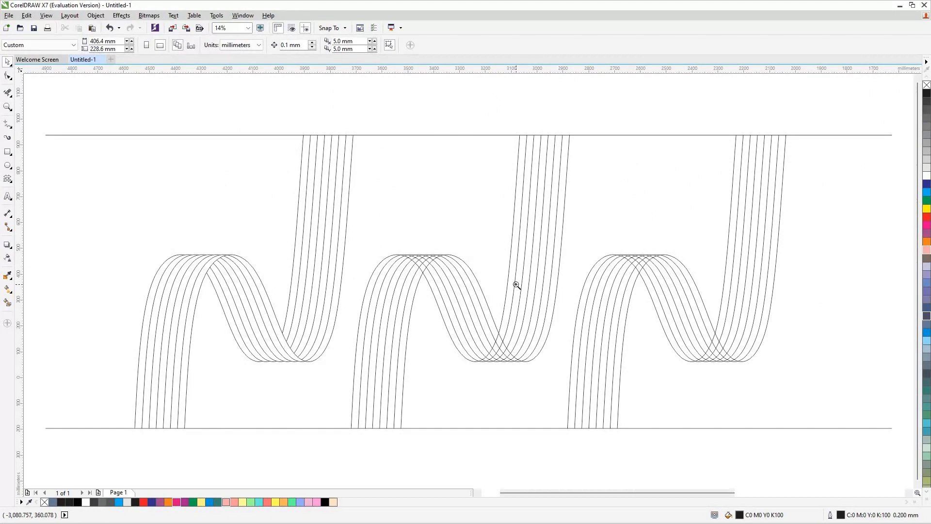
- Remove the overlapping segments at the upper bend of the second curve set with Virtual Segment Delete
key(z)
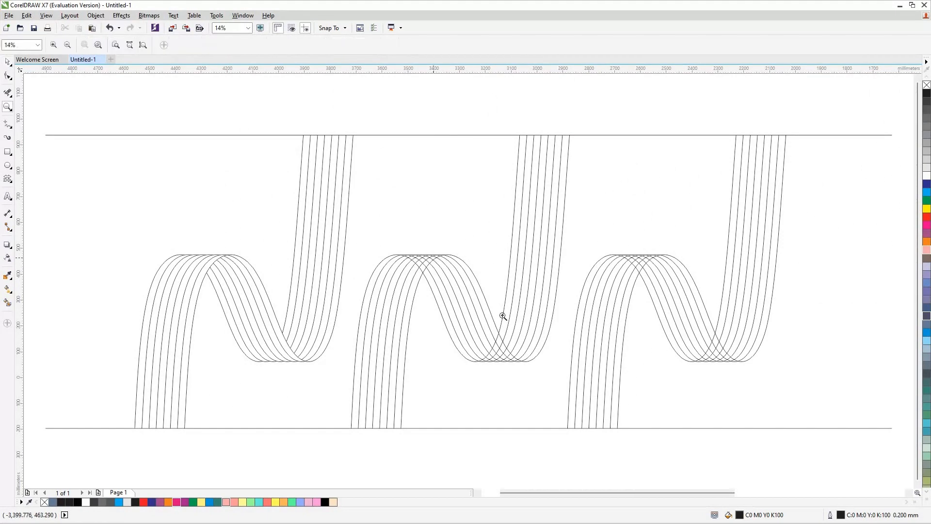
click(473, 281)
click(466, 286)
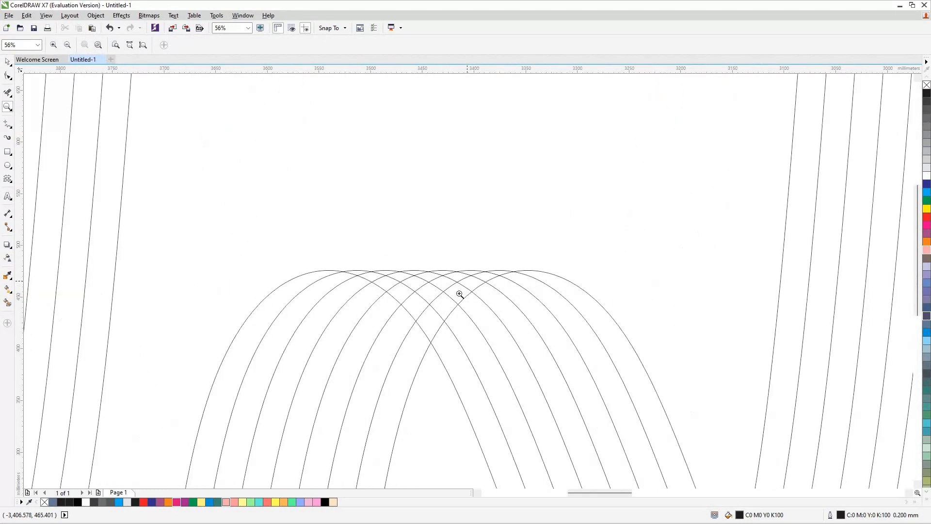
click(459, 296)
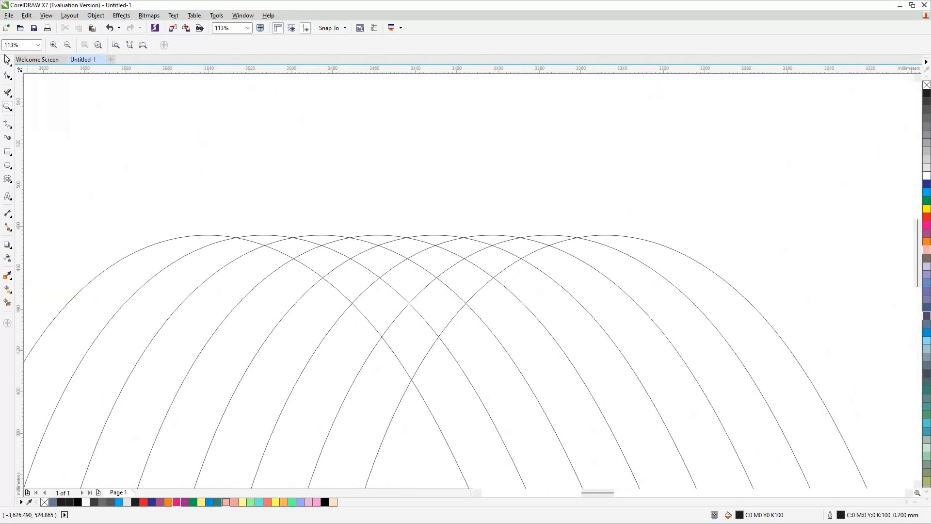
click(8, 93)
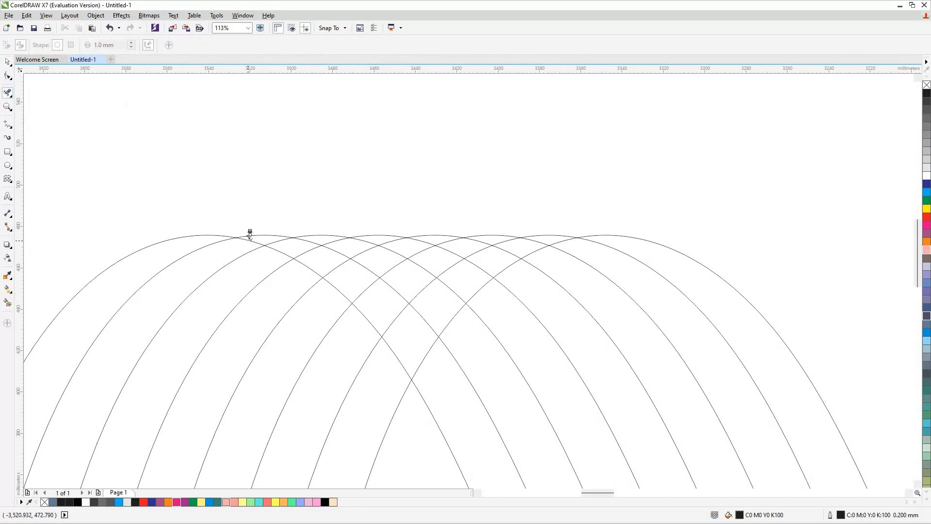
click(249, 240)
click(297, 257)
drag(282, 246, 391, 339)
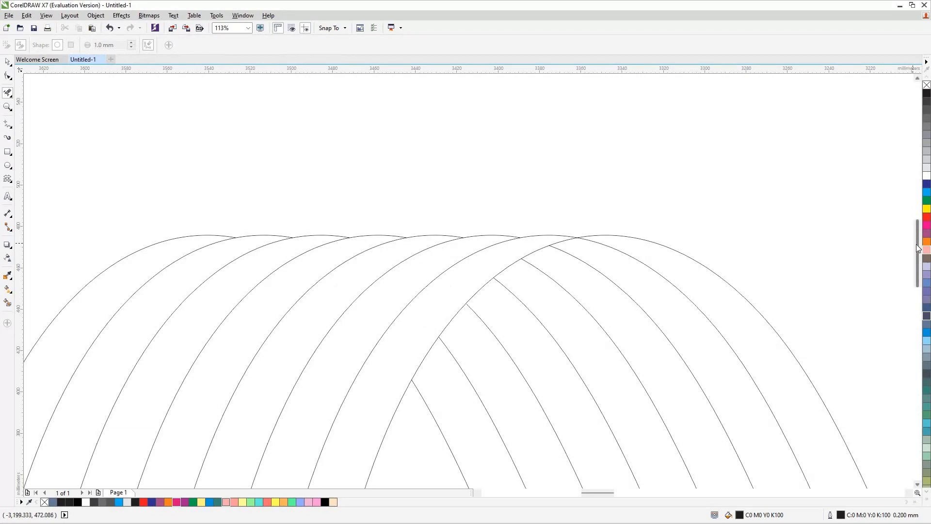
- Remove the overlapping segments at the lower bend of the second curve set with Virtual Segment Delete
drag(918, 249, 919, 312)
key(F3)
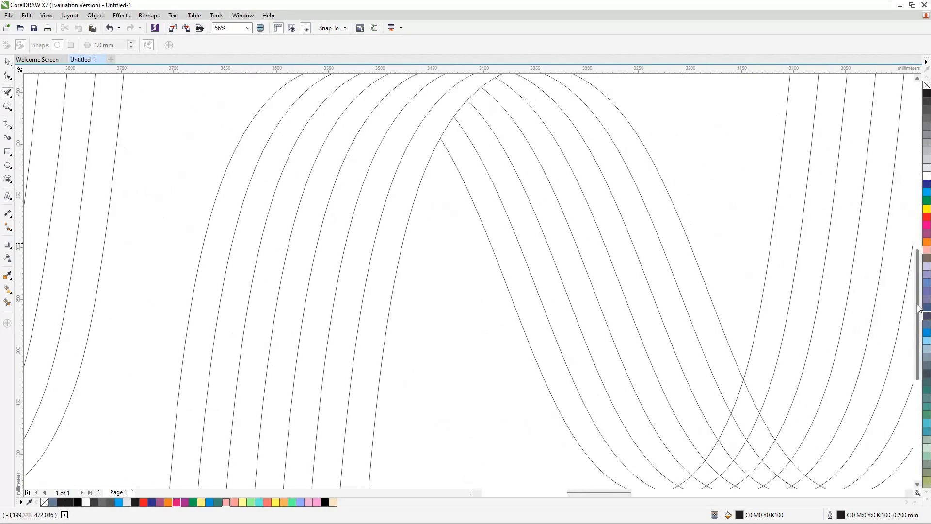
drag(920, 332, 920, 381)
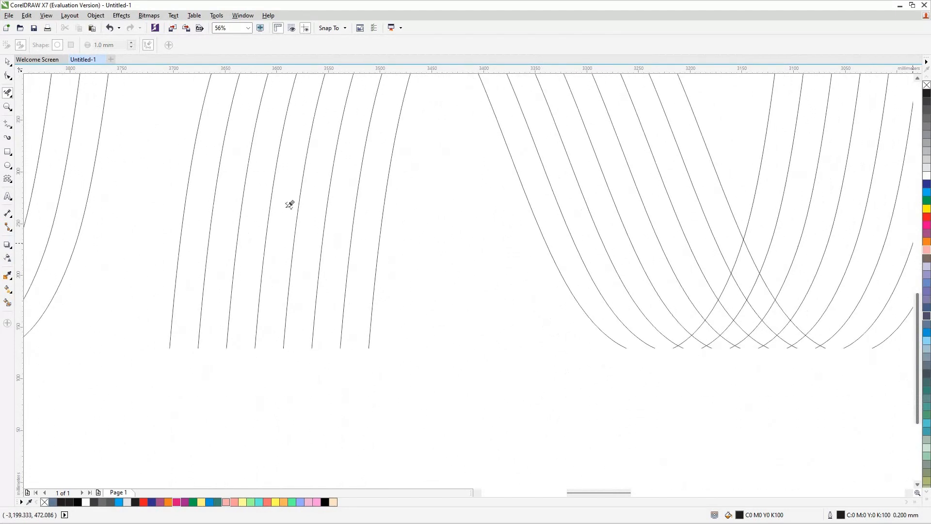
key(z)
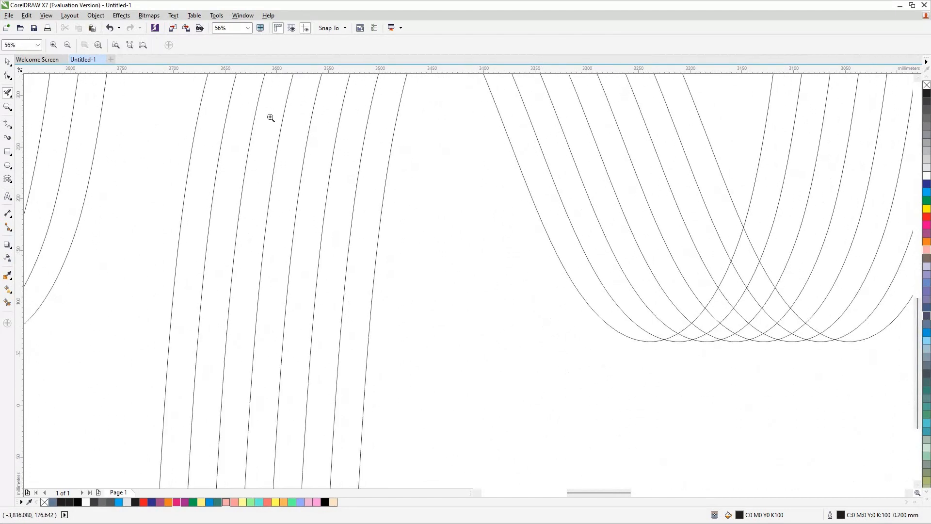
click(763, 305)
click(8, 62)
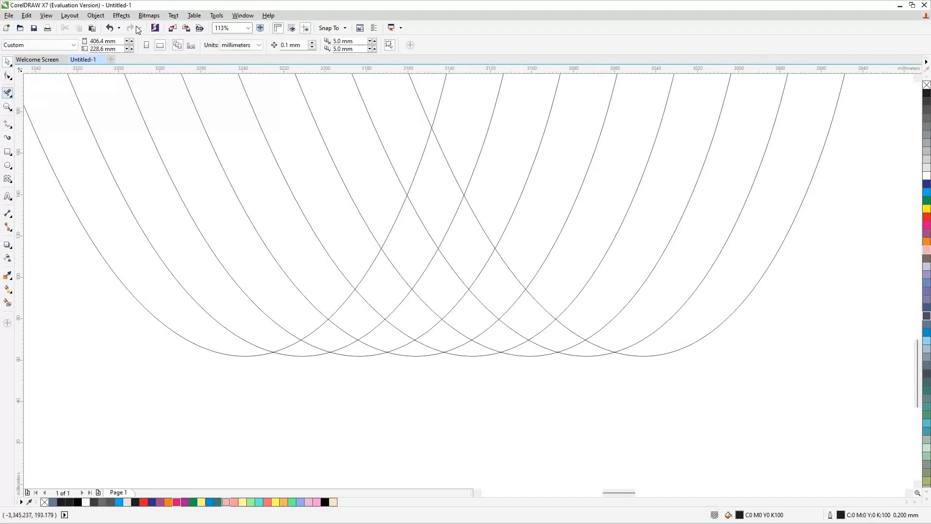
click(447, 160)
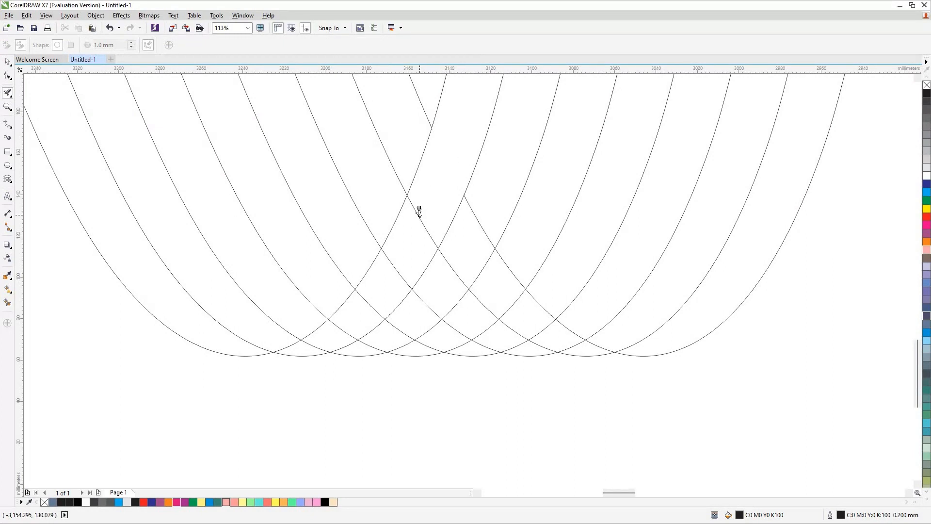
click(419, 211)
click(479, 217)
drag(450, 261, 521, 408)
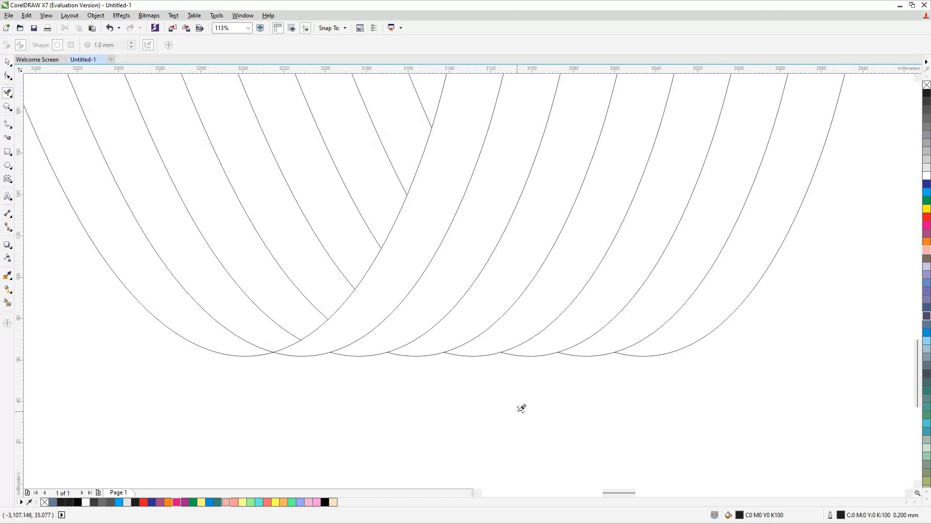
key(F4)
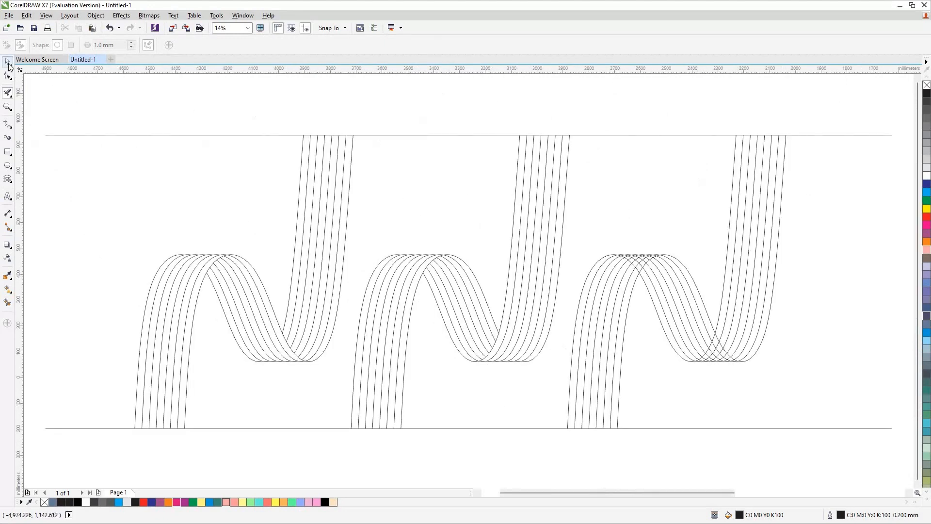
- Remove the overlapping segments at the upper and lower bends of the third curve set with Virtual Segment Delete
key(space)
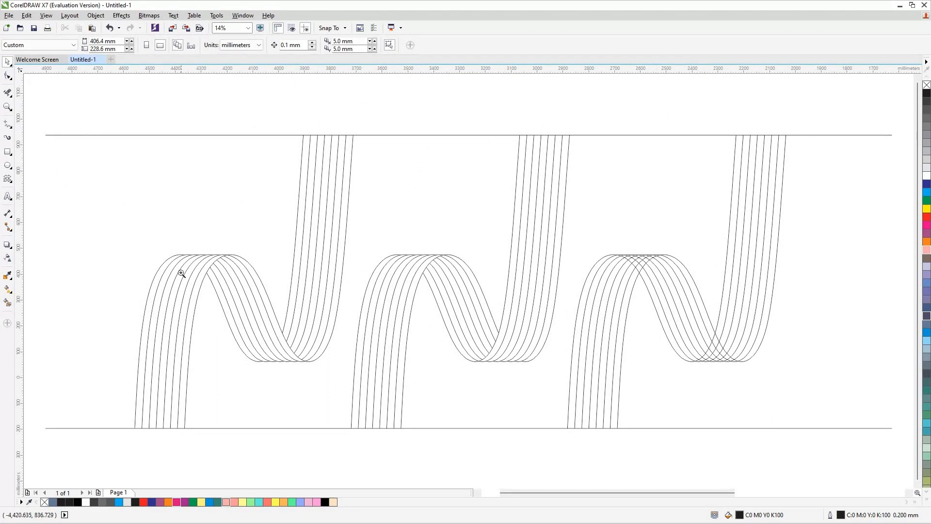
key(space)
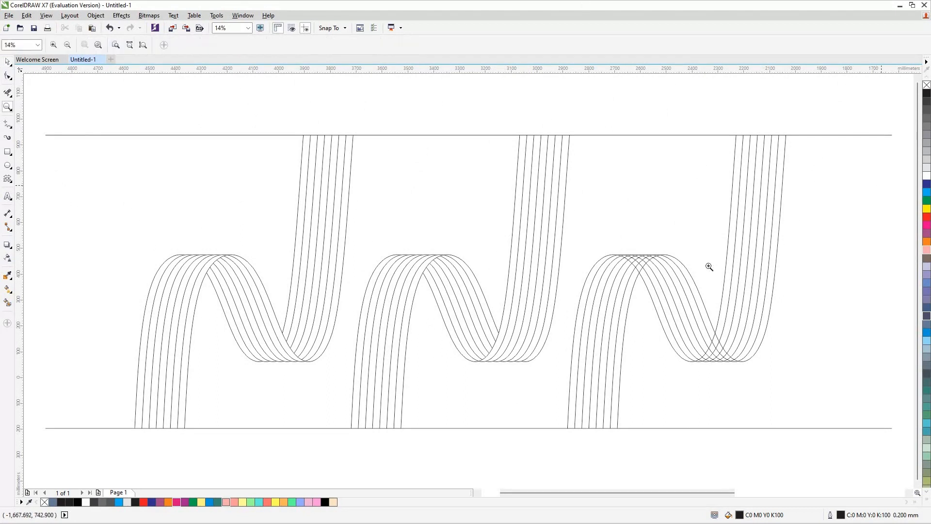
click(637, 265)
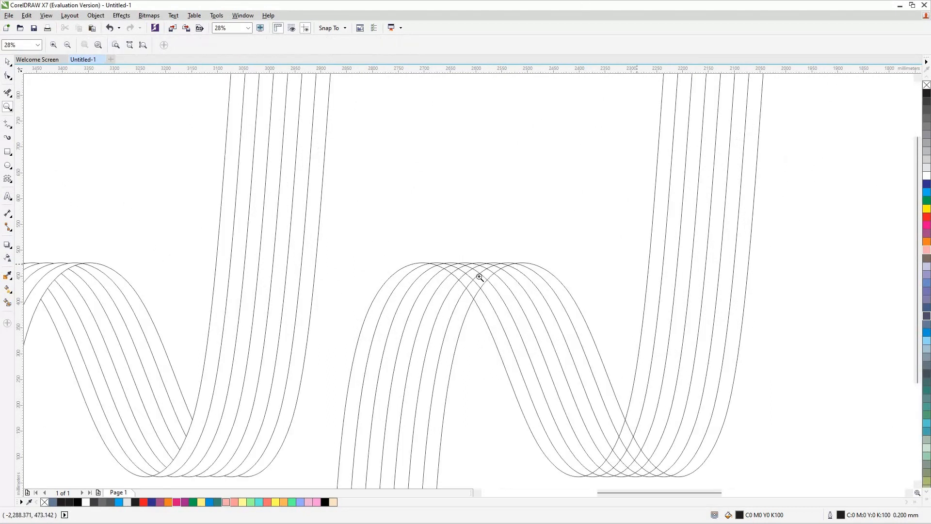
click(480, 277)
click(480, 277)
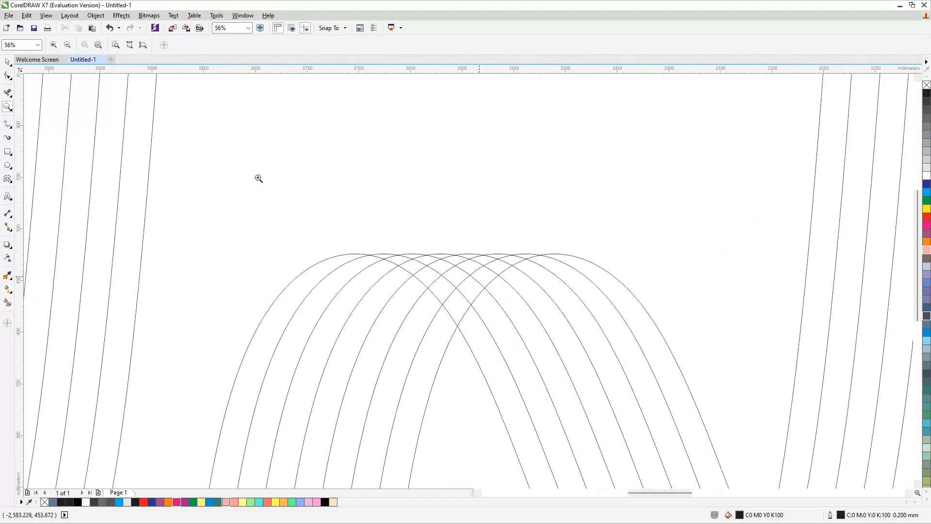
click(5, 95)
click(5, 95)
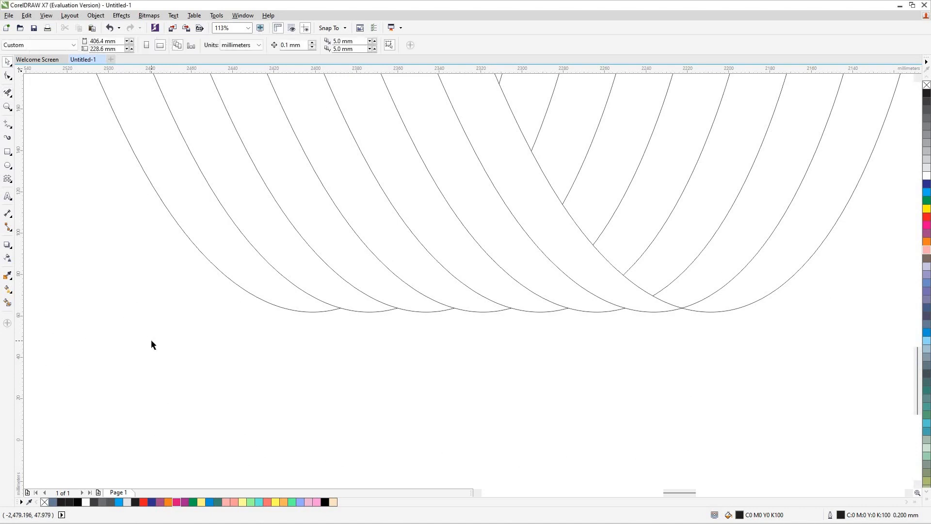
key(F4)
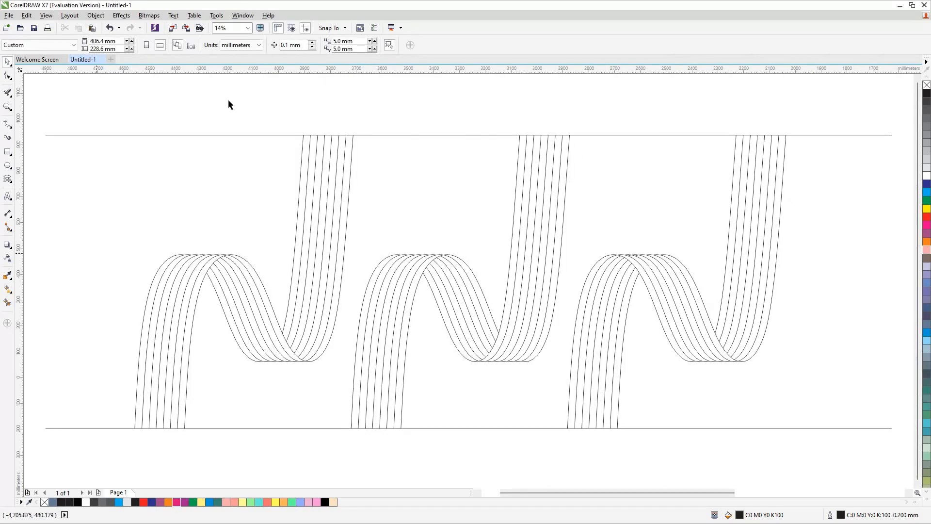
- Fill alternate stripes of the first ribbon black with Smart Fill, three in each of its left, middle and right sections
key(ctrl+z)
click(7, 302)
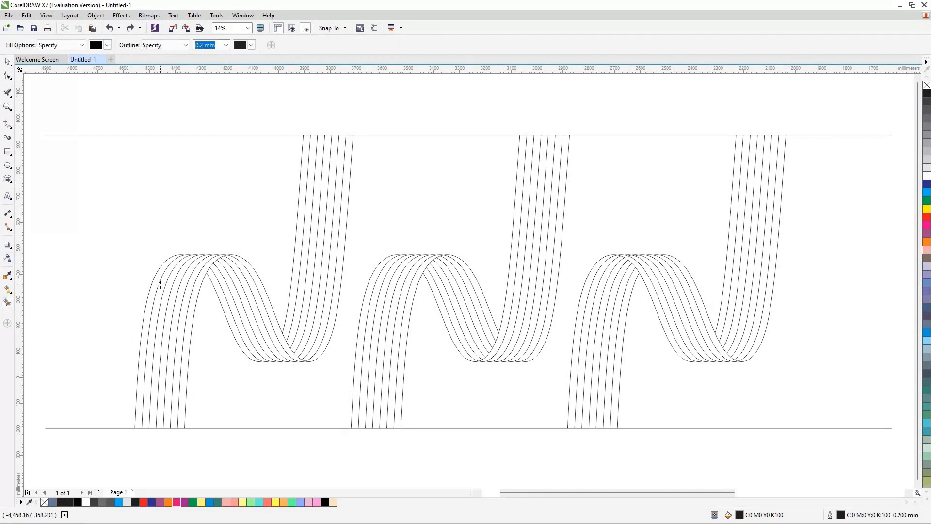
click(175, 288)
click(189, 289)
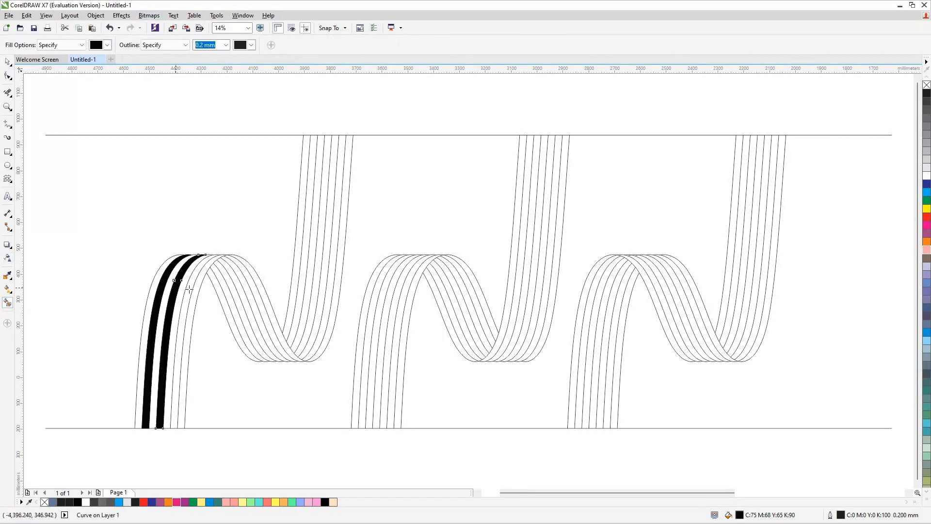
click(188, 290)
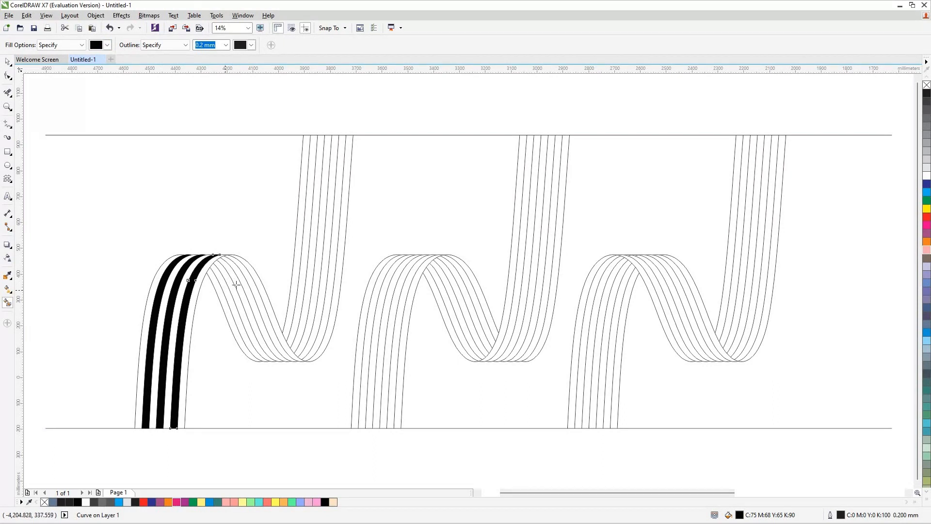
click(236, 283)
click(249, 277)
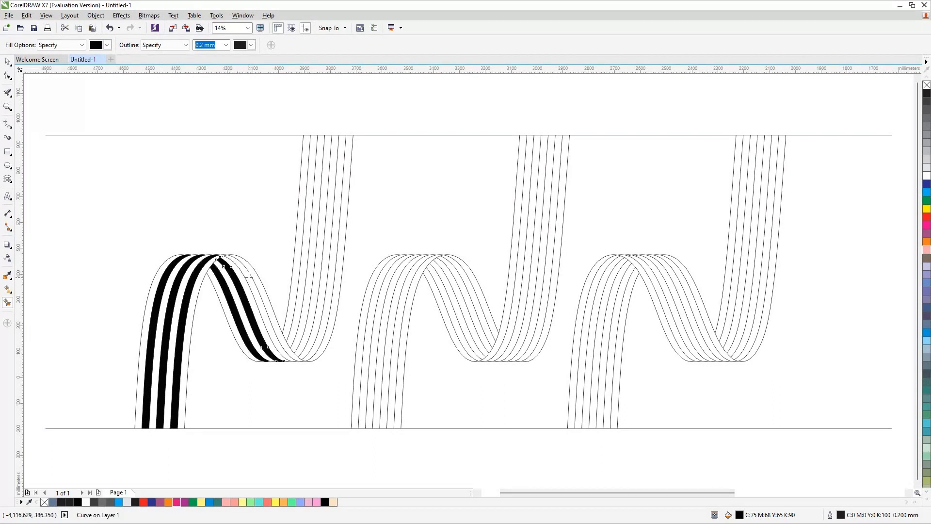
click(311, 231)
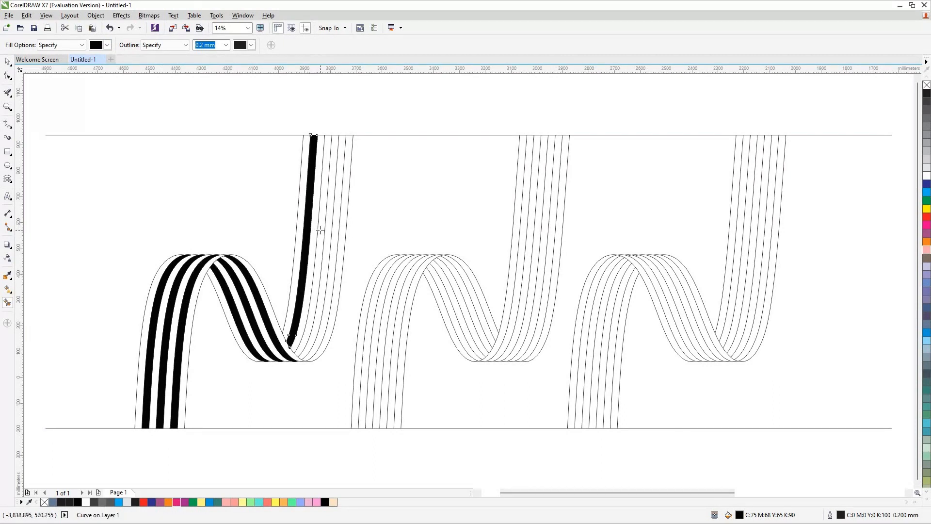
click(323, 229)
click(336, 229)
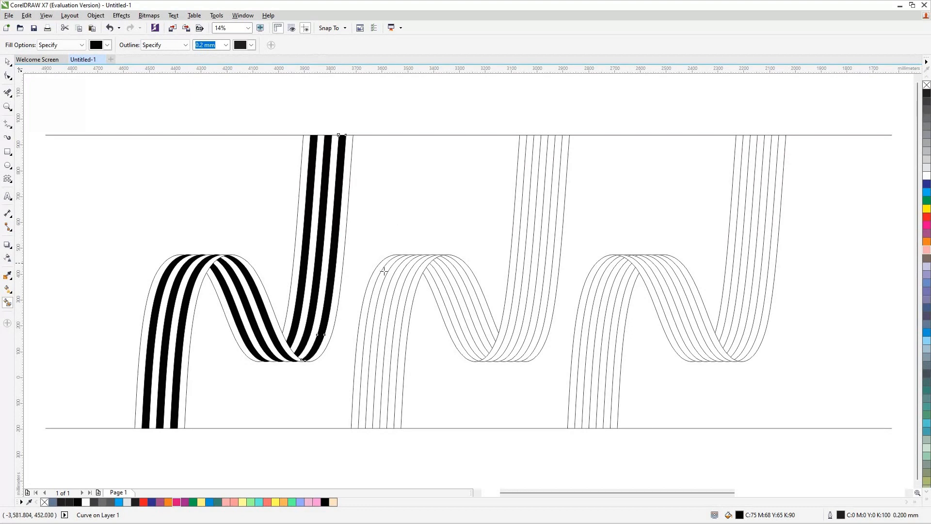
- Fill alternate stripes of the second ribbon black with Smart Fill, three in each of its left, middle and right sections
click(387, 271)
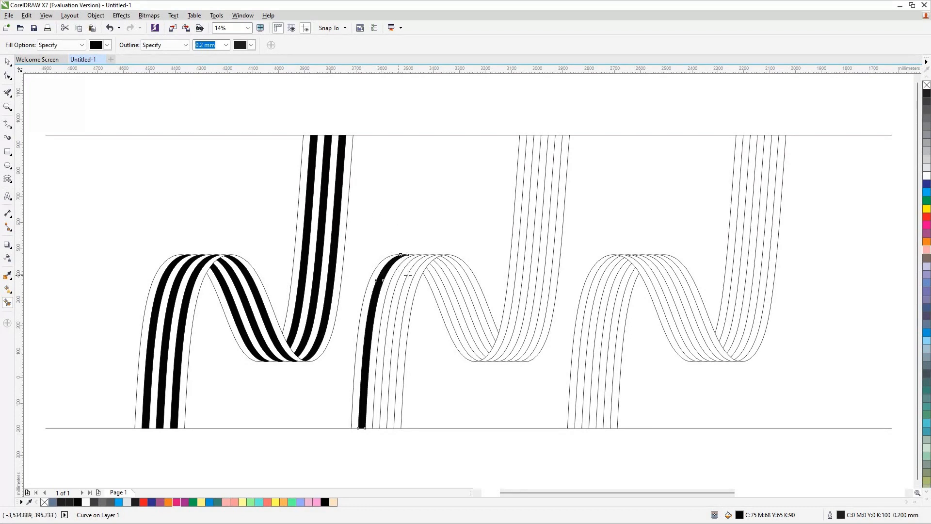
click(409, 276)
click(442, 283)
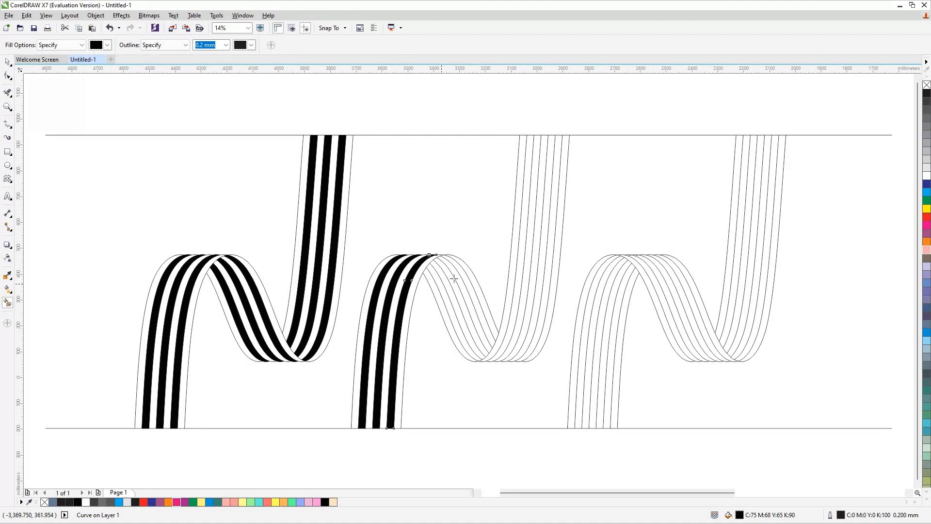
click(452, 278)
click(466, 274)
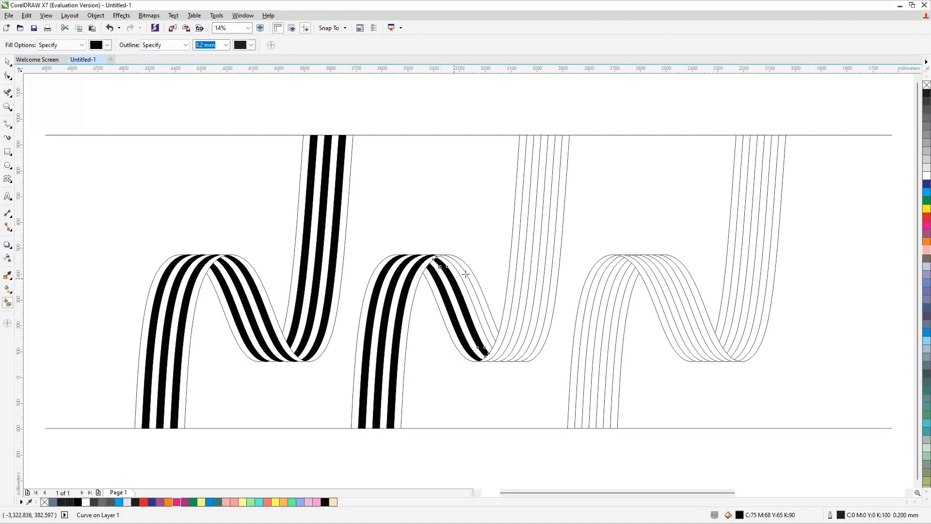
click(536, 209)
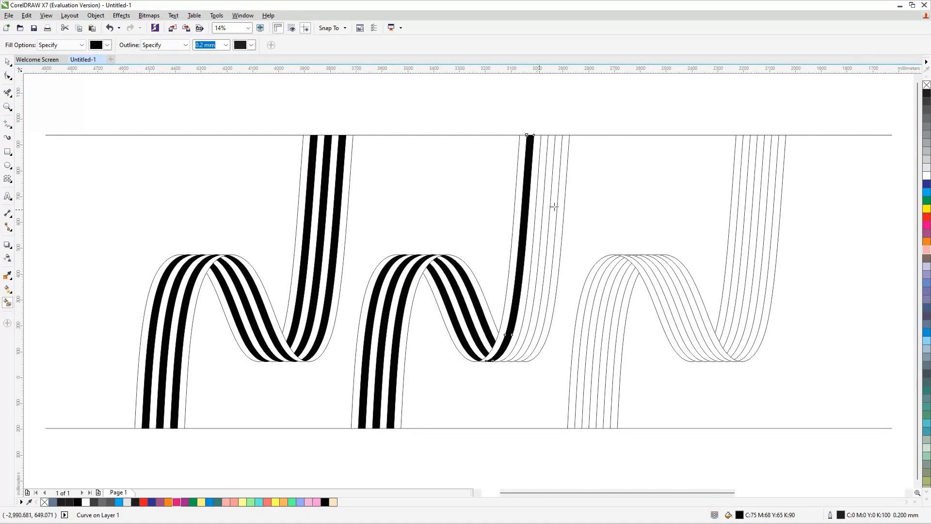
click(556, 207)
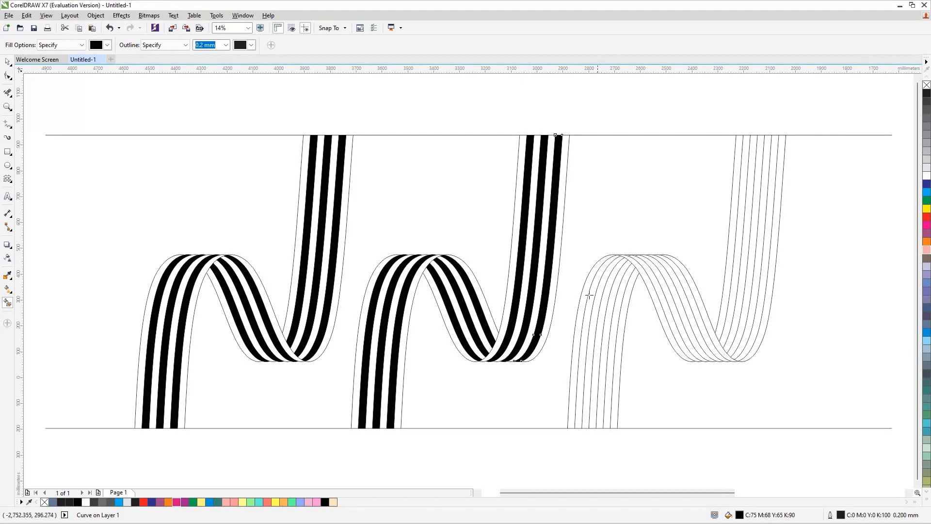
- Fill alternate stripes of the third ribbon black with Smart Fill, three per section, and return to the Pick tool
click(604, 296)
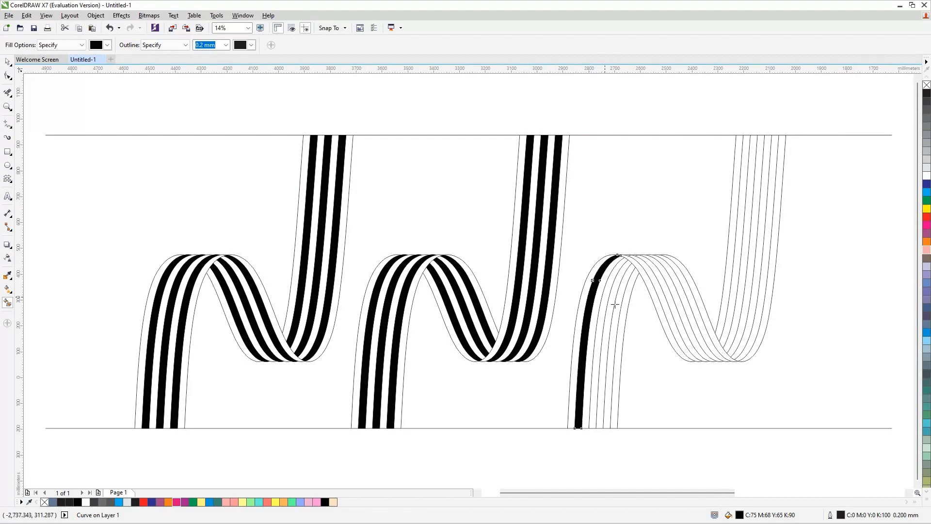
click(617, 304)
click(652, 277)
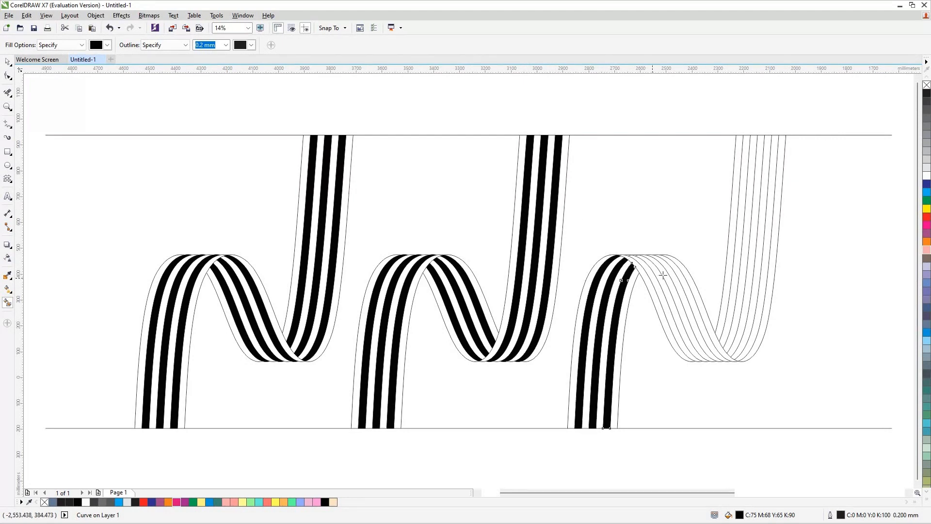
click(665, 276)
click(678, 275)
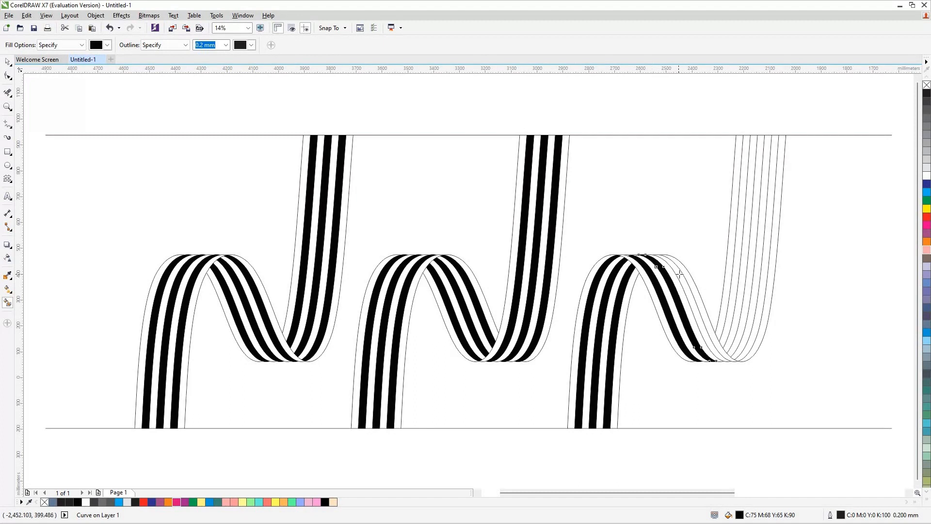
click(680, 275)
click(751, 230)
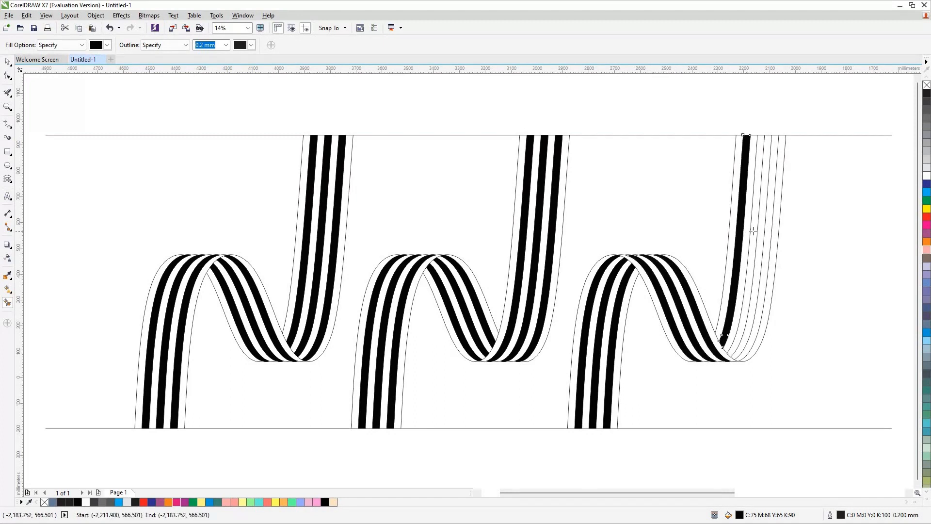
click(765, 231)
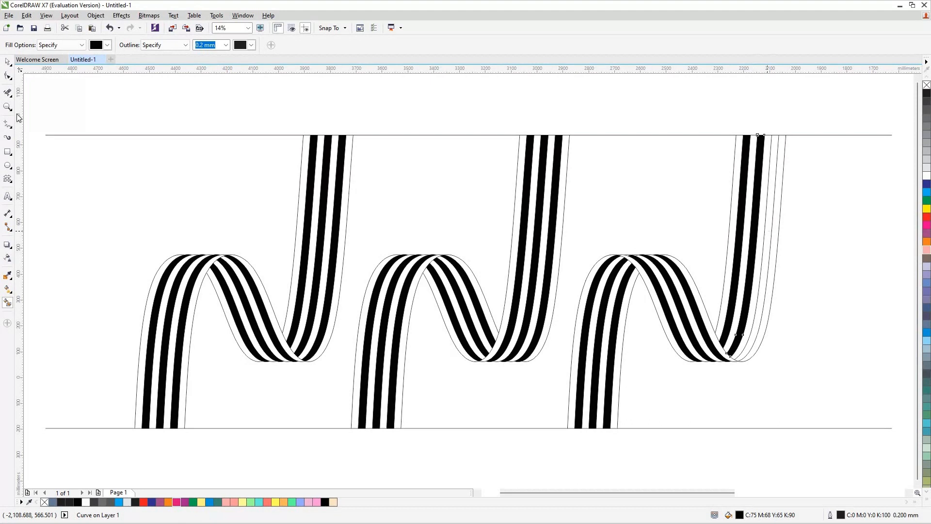
click(7, 62)
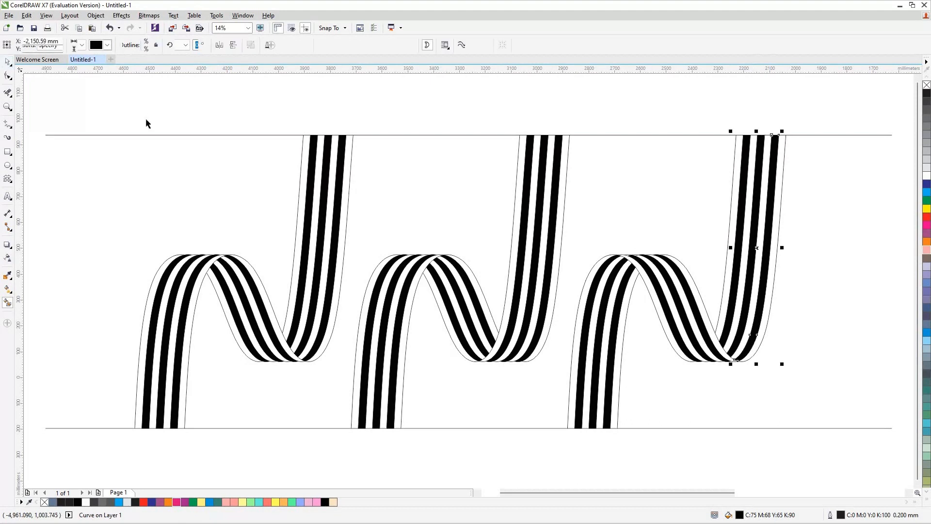
click(306, 155)
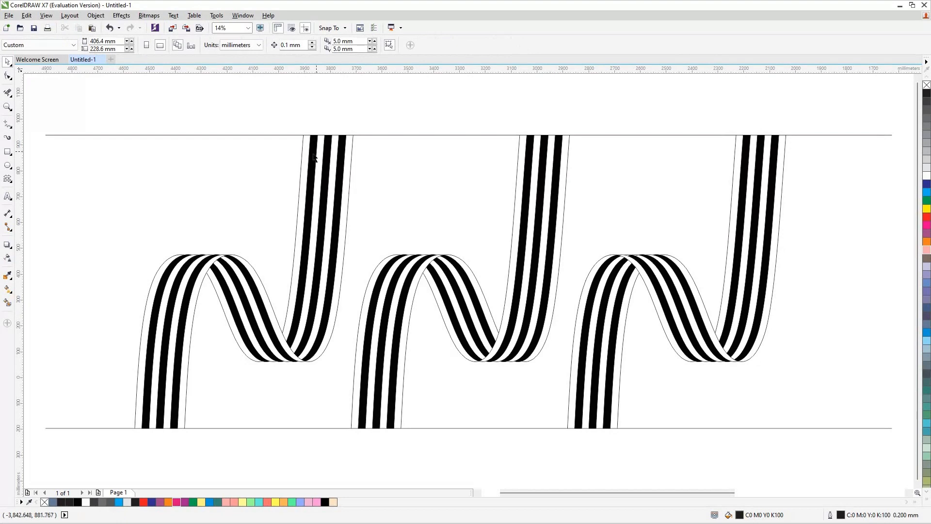
click(315, 158)
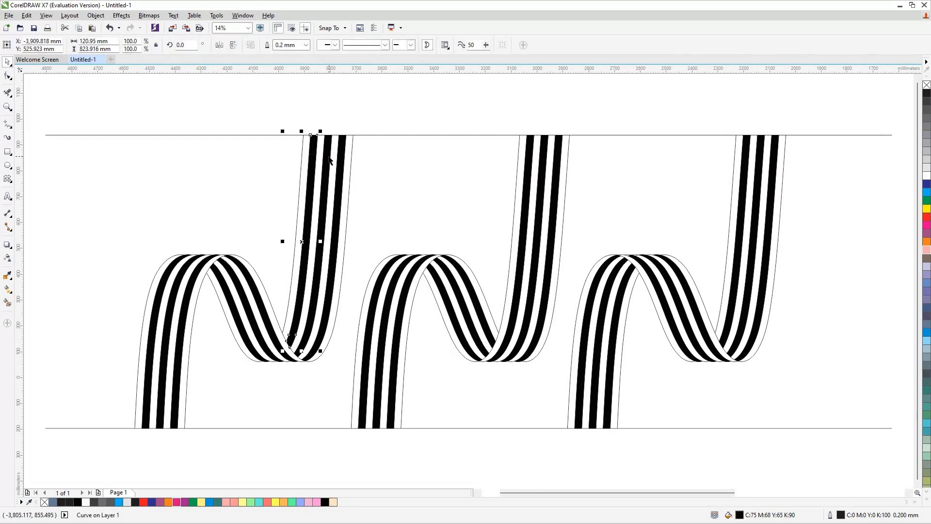
click(163, 159)
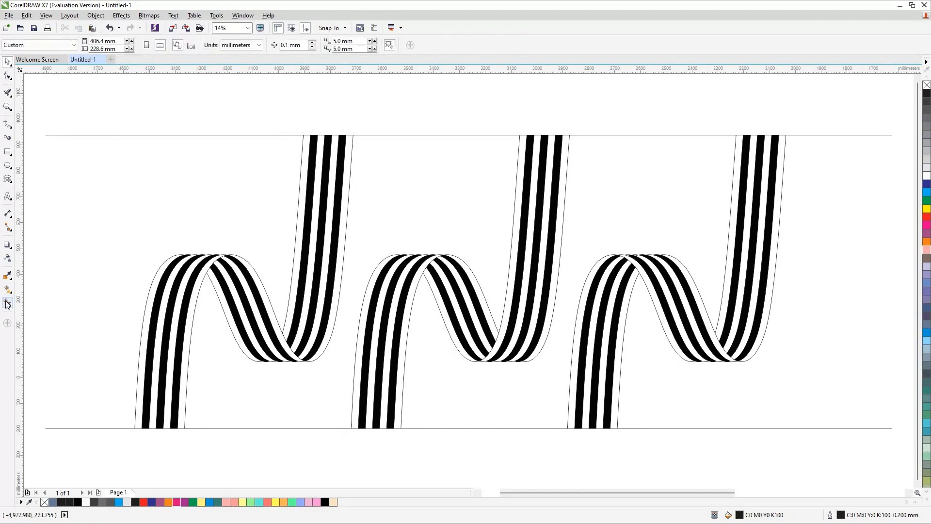
- Set the Smart Fill color to yellow and fill the four white stripes in the first ribbon's right section
click(107, 45)
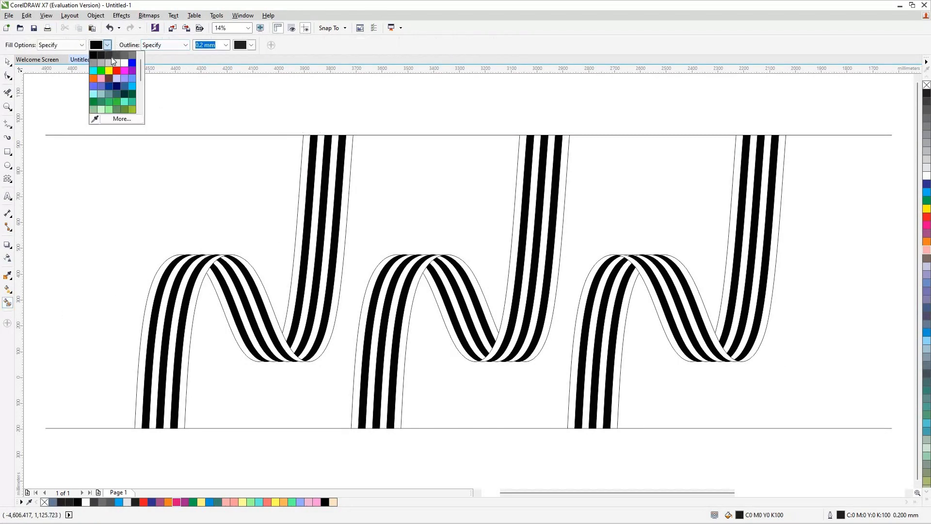
click(108, 70)
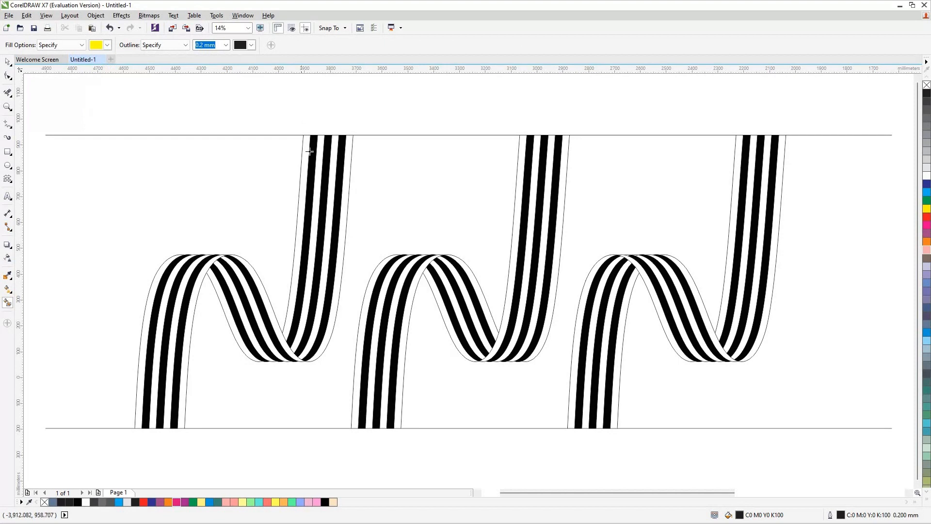
click(322, 154)
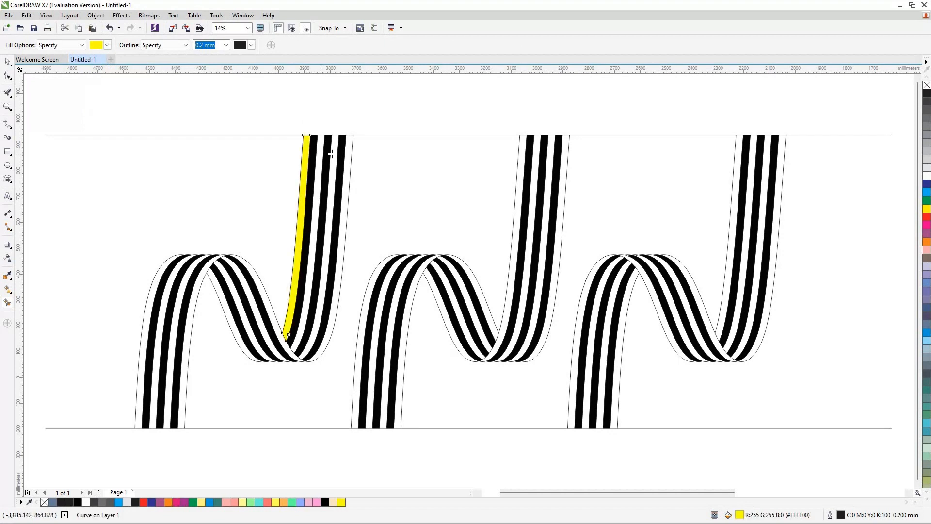
click(320, 154)
click(334, 155)
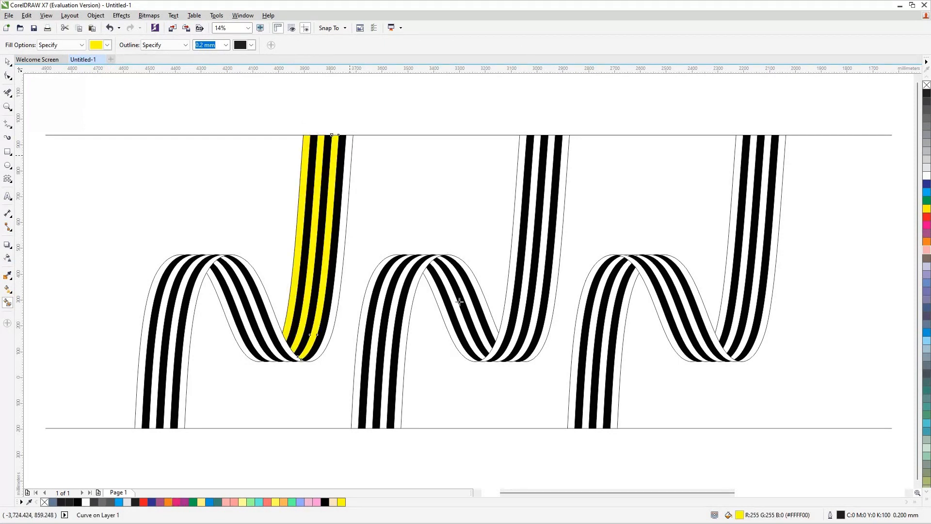
click(349, 154)
- Fill the four white stripes in the second ribbon's middle section yellow with Smart Fill
click(455, 302)
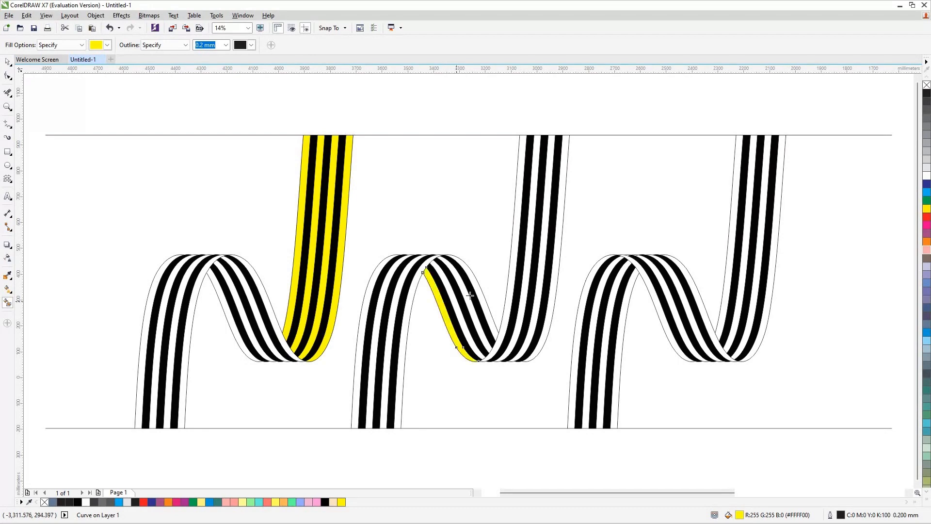
click(470, 295)
click(470, 295)
click(481, 294)
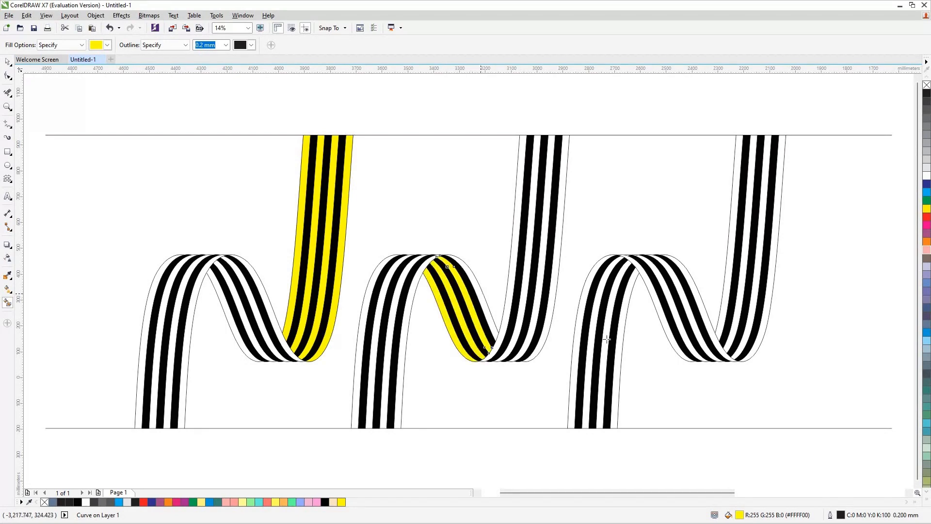
- Fill the four white stripes in the third ribbon's left section yellow with Smart Fill
click(577, 343)
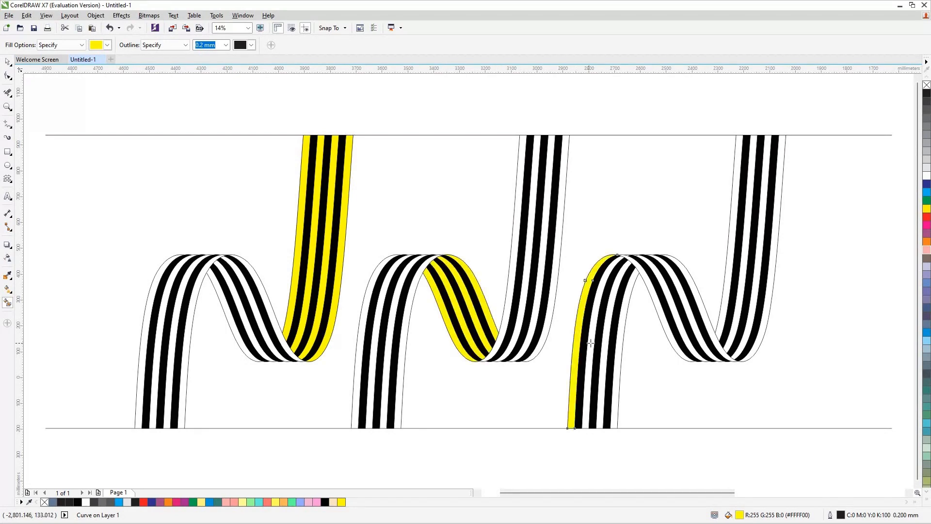
click(594, 339)
click(609, 339)
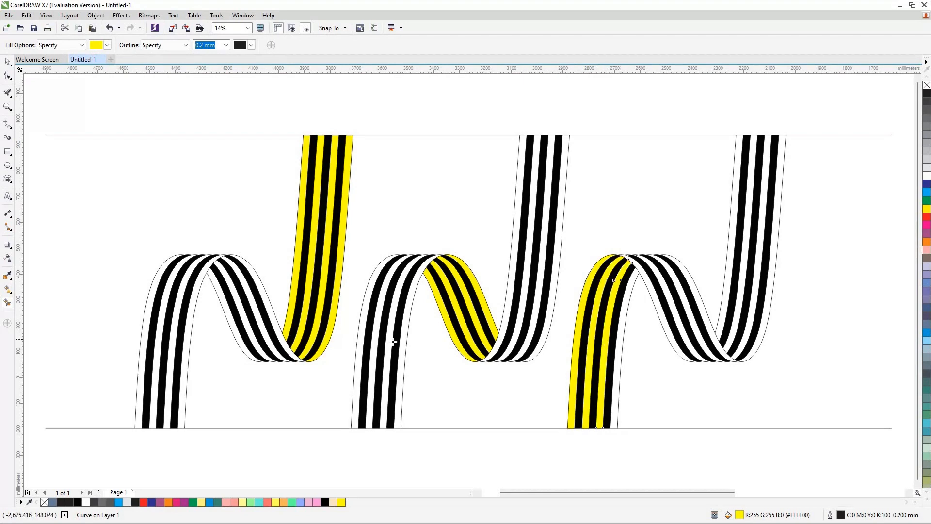
click(621, 339)
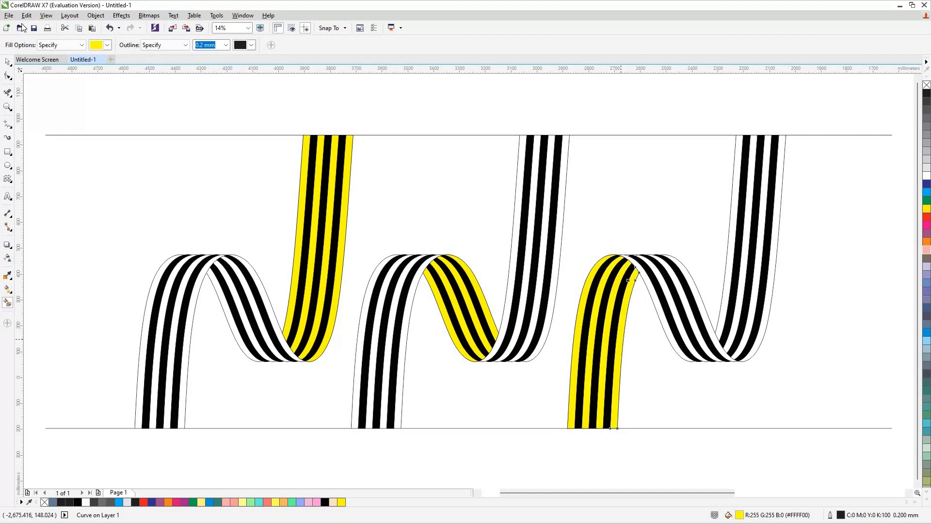
- Set the Smart Fill color to magenta and fill white stripes in the first ribbon's left section
click(109, 45)
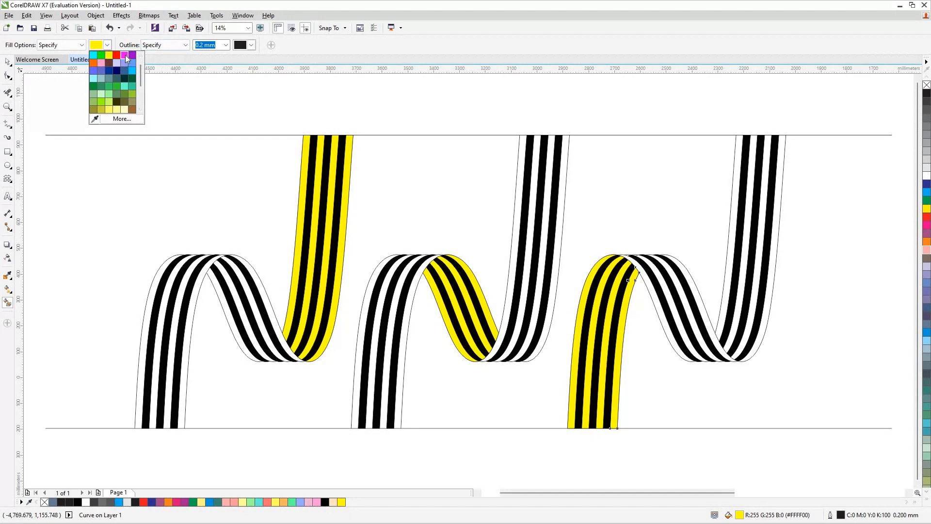
click(125, 56)
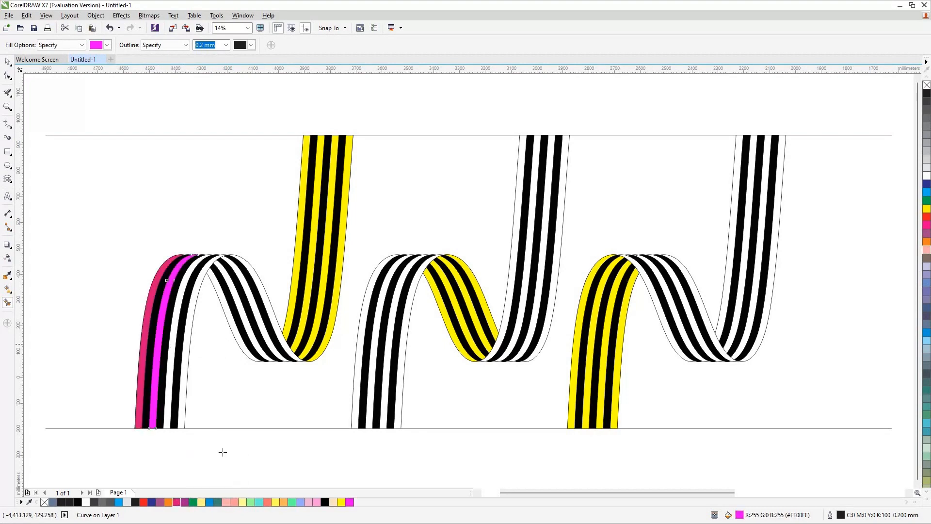
click(163, 336)
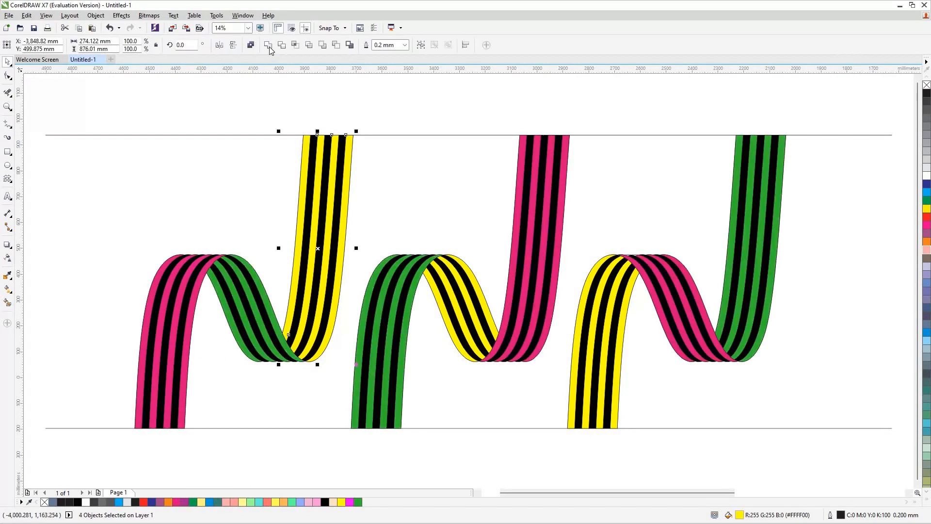
- Weld the four yellow stripes of the first ribbon's right section, and likewise the four pink stripes of the second ribbon's right section
click(267, 45)
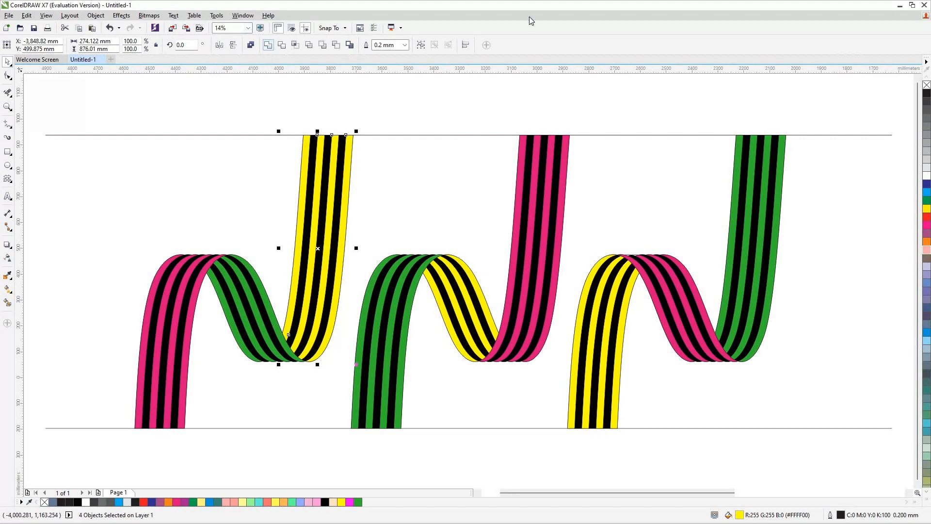
click(531, 188)
shift+click(555, 189)
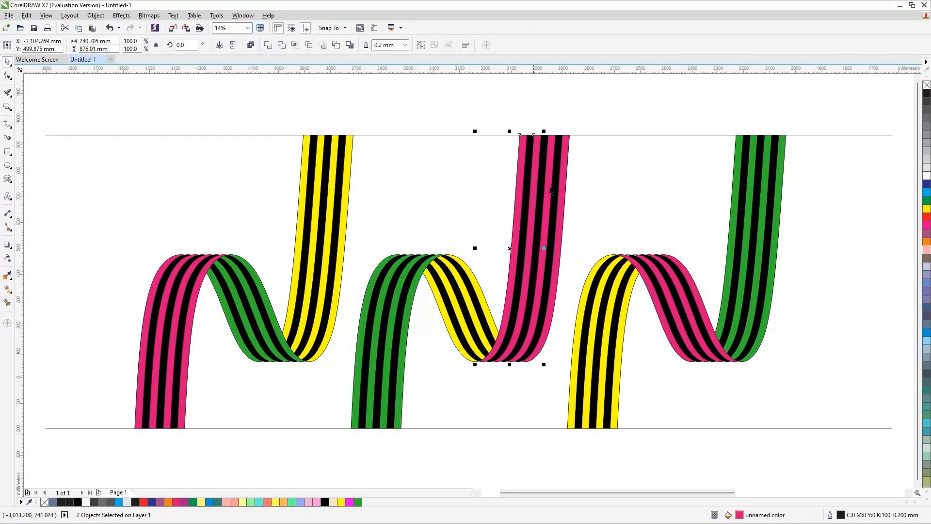
shift+click(564, 191)
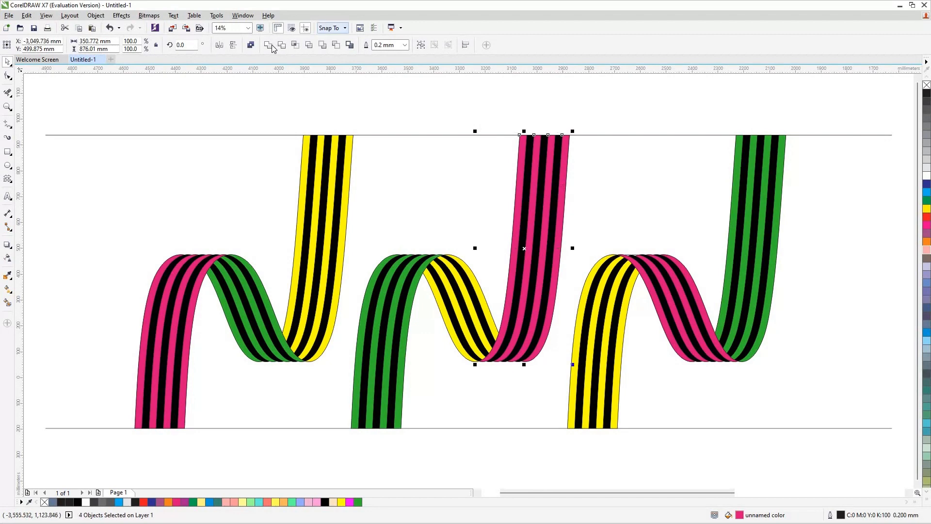
key(ctrl+l)
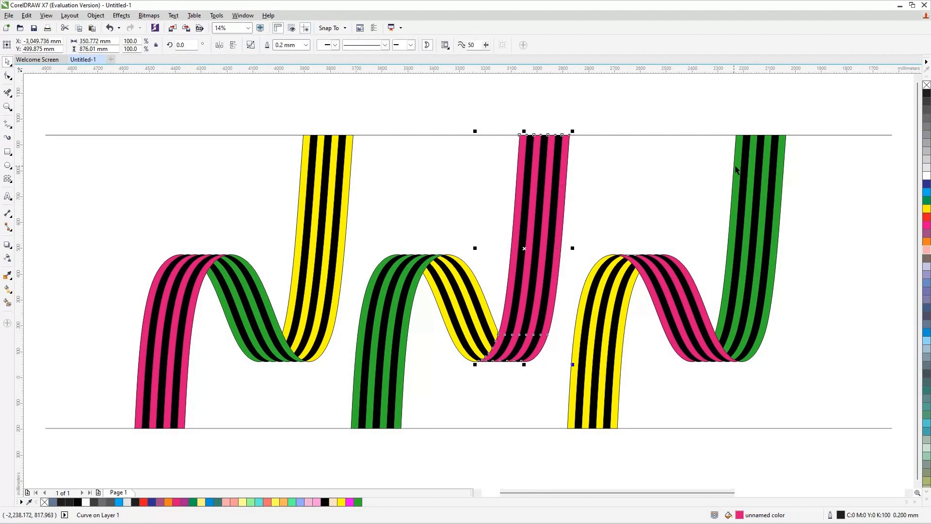
- Try to weld the third ribbon's right green stripes together with the selected pink curve, and undo the weld
shift+click(751, 168)
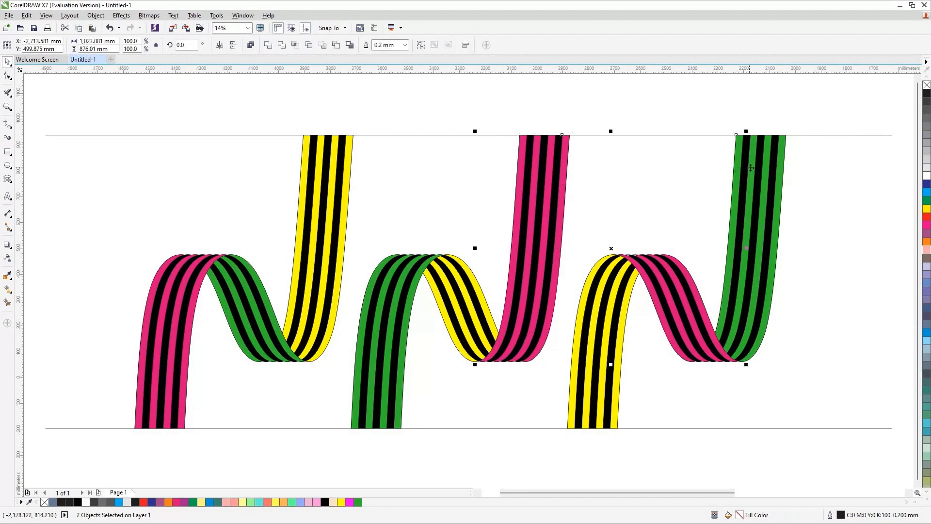
shift+click(779, 176)
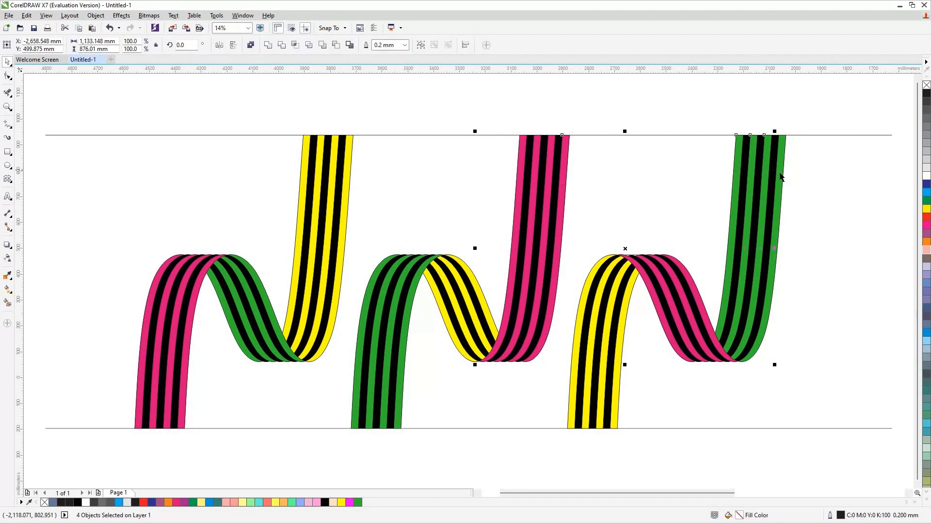
click(268, 45)
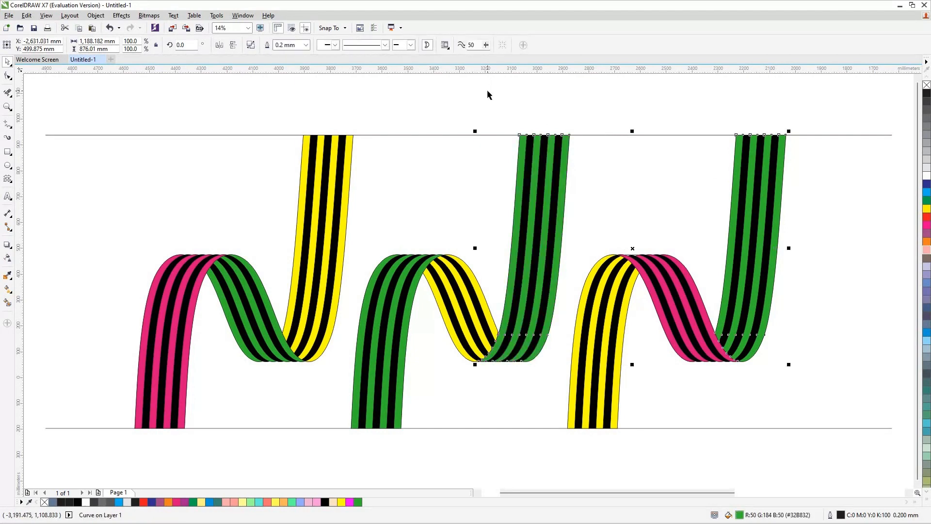
key(ctrl+z)
click(815, 95)
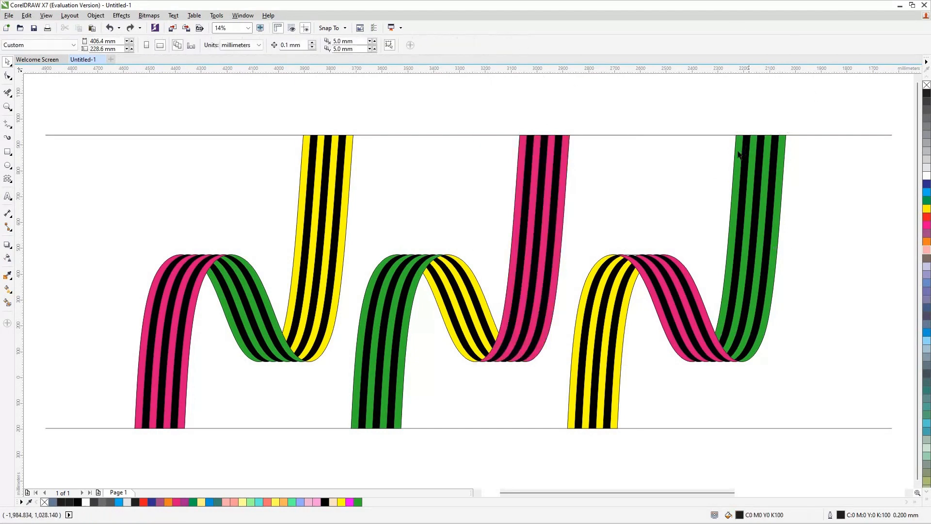
- Weld only the four green stripes of the third ribbon's right section into one curve
click(753, 157)
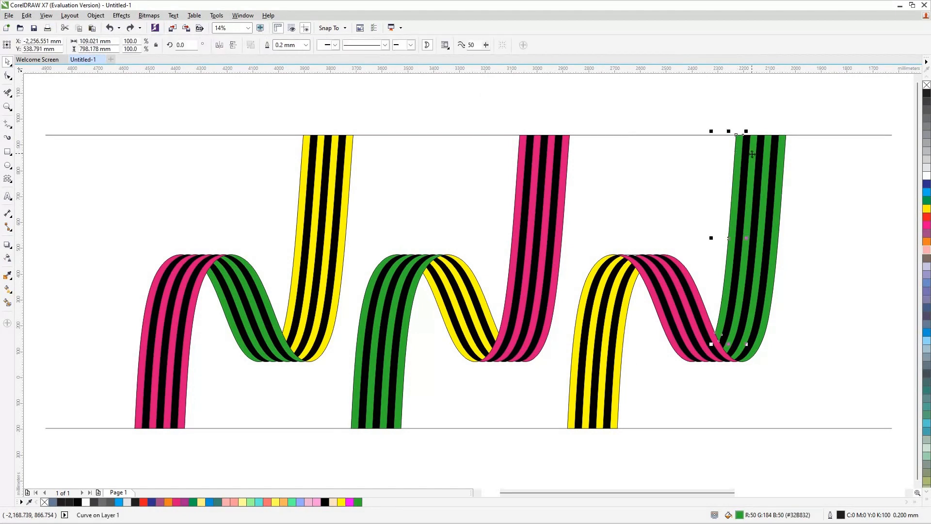
shift+click(765, 160)
shift+click(782, 167)
shift+click(782, 165)
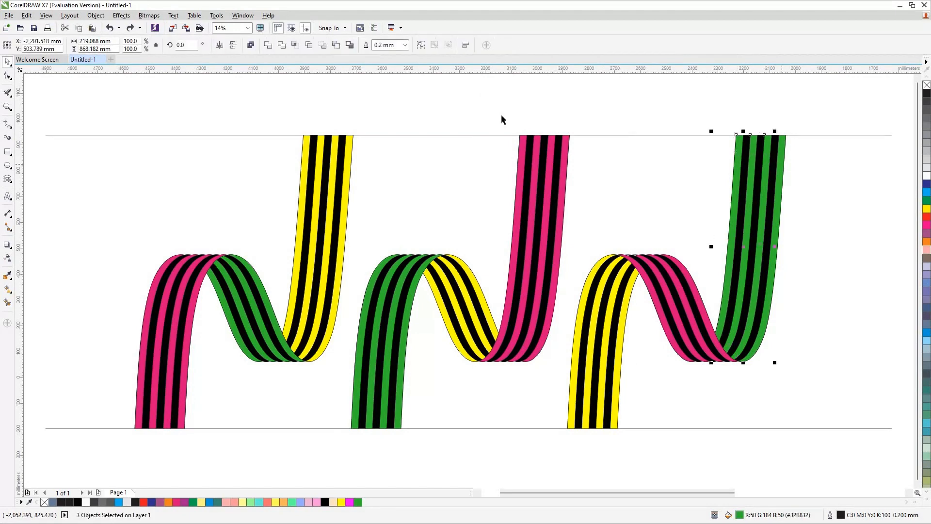
click(269, 45)
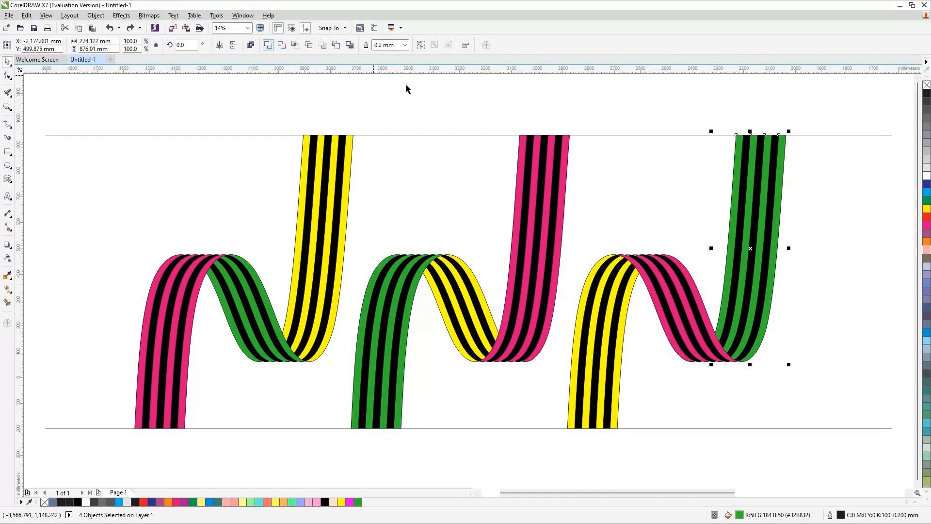
- Weld the four green stripes of the first ribbon's middle section into one curve
click(255, 273)
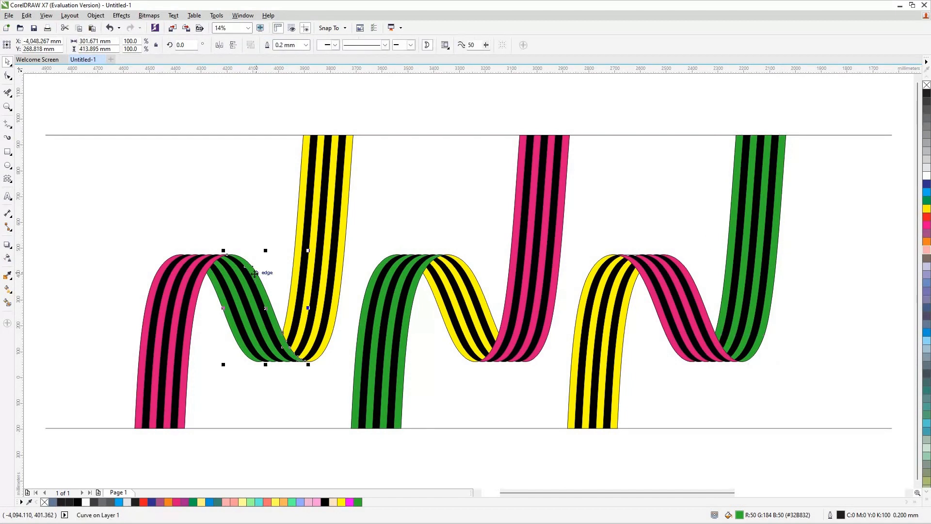
shift+click(232, 305)
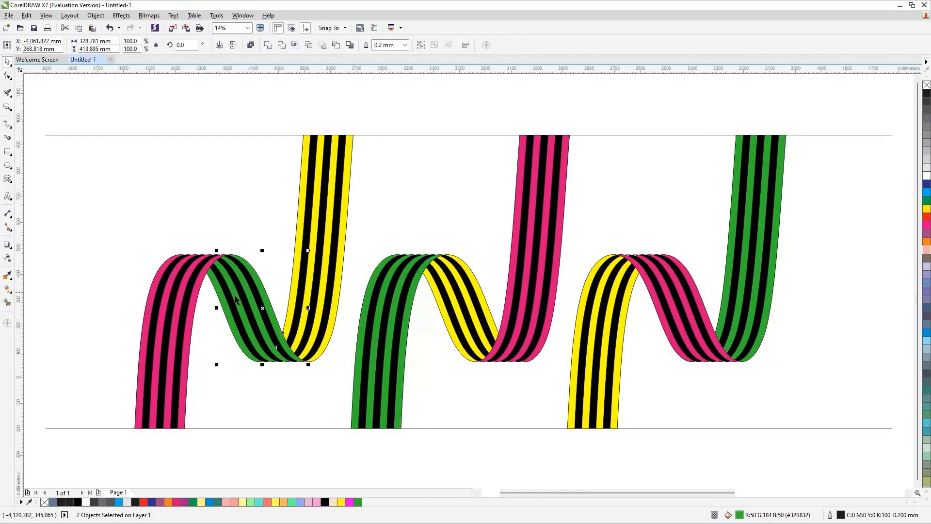
shift+click(232, 302)
shift+click(225, 312)
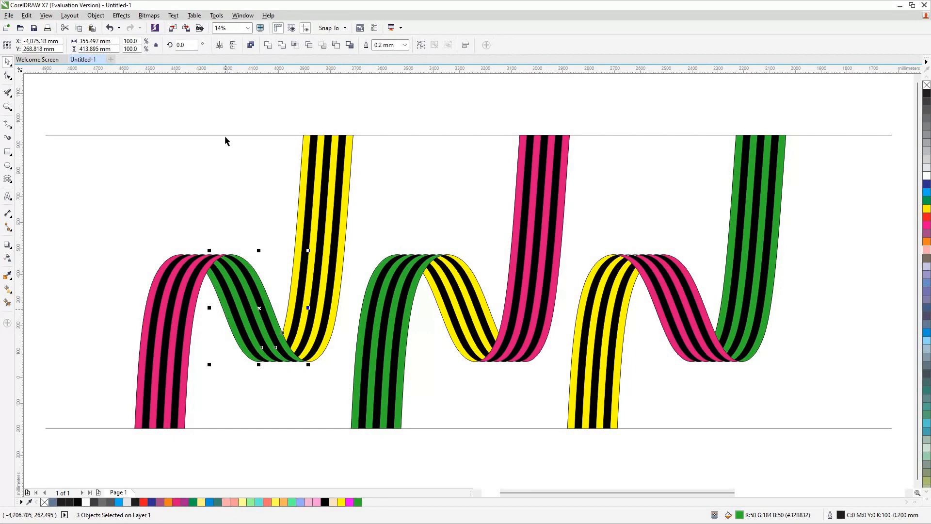
click(267, 46)
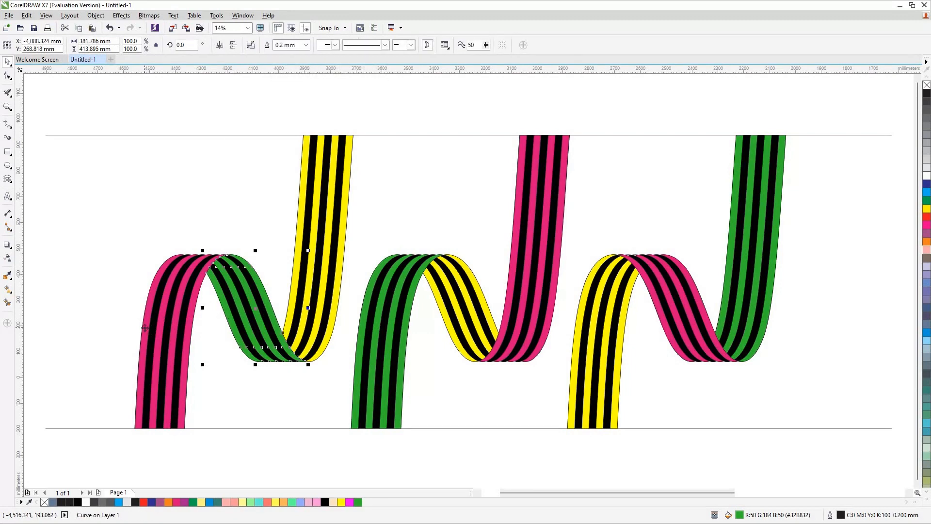
- Weld the four pink stripes of the first ribbon's left section into one curve
click(153, 331)
shift+click(179, 330)
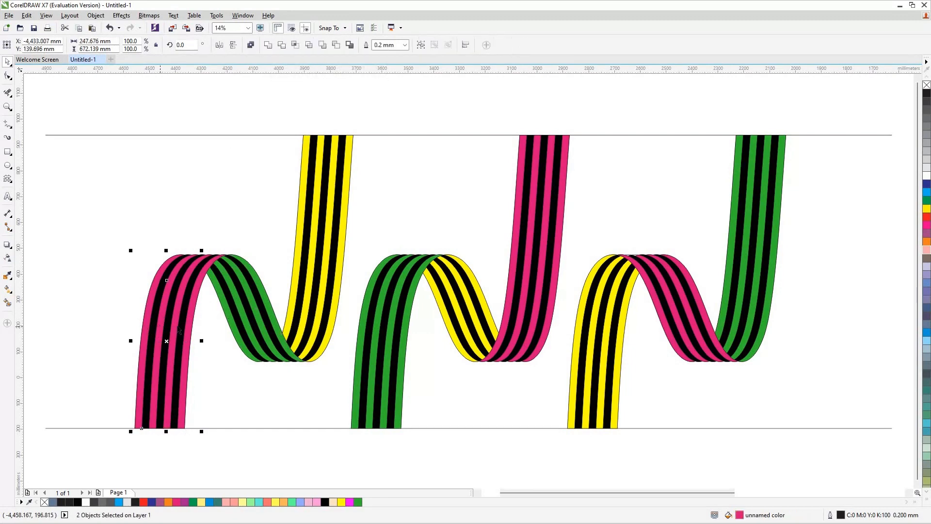
shift+click(190, 327)
shift+click(196, 300)
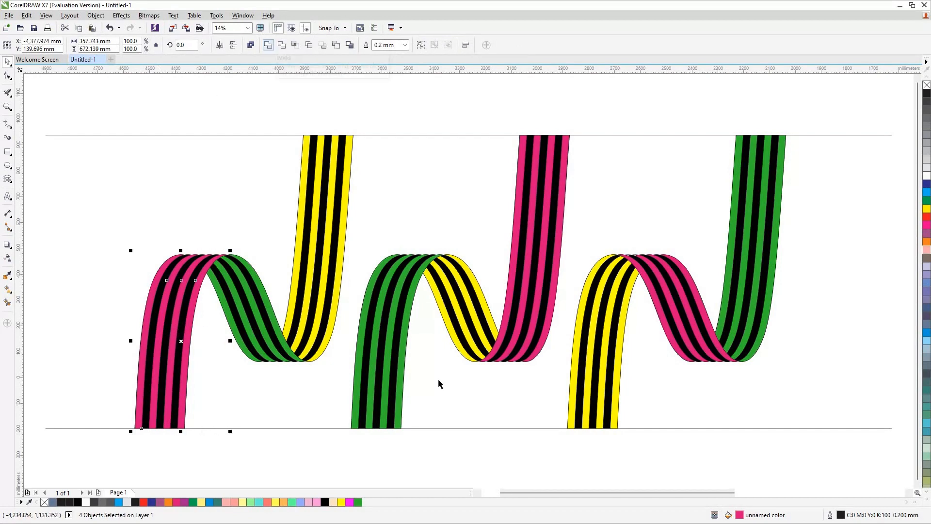
- Fill the first white gap atop the third ribbon's fold with black and weld it to the adjoining black stripe
click(644, 258)
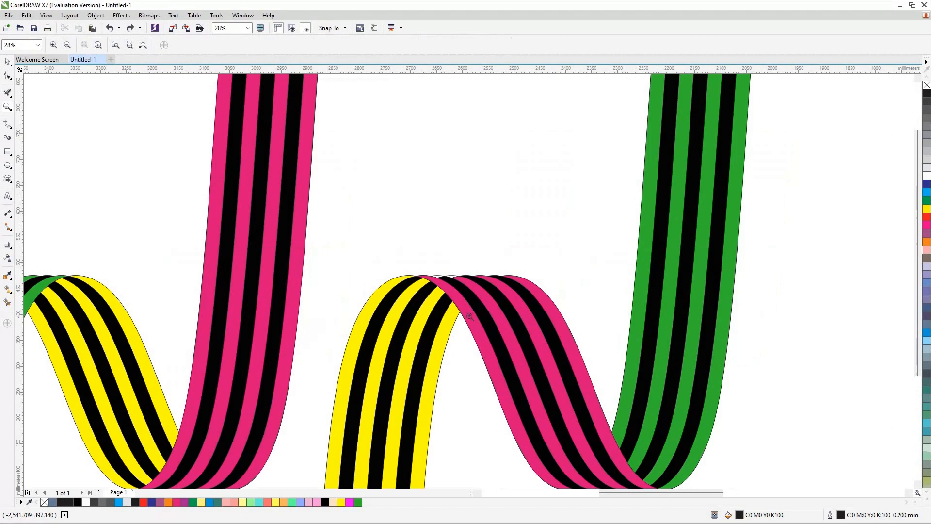
click(469, 315)
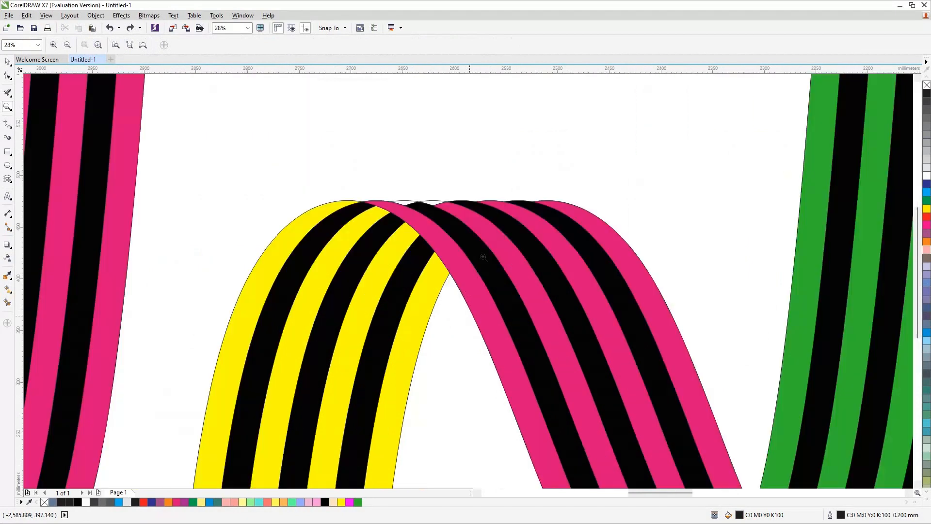
click(483, 257)
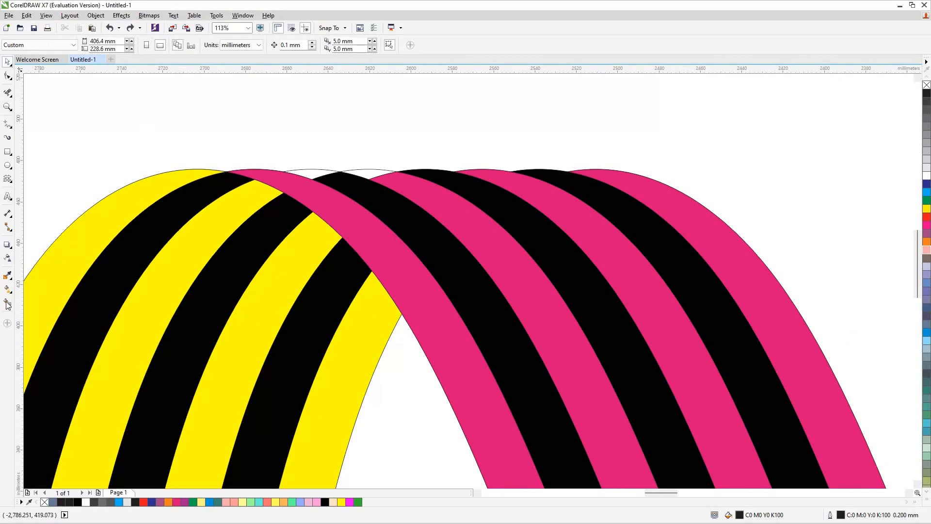
click(7, 302)
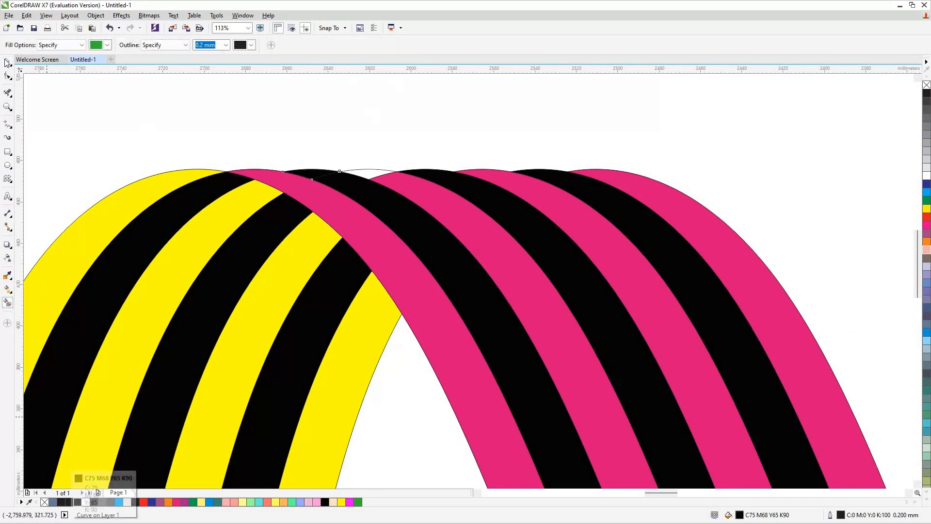
click(7, 62)
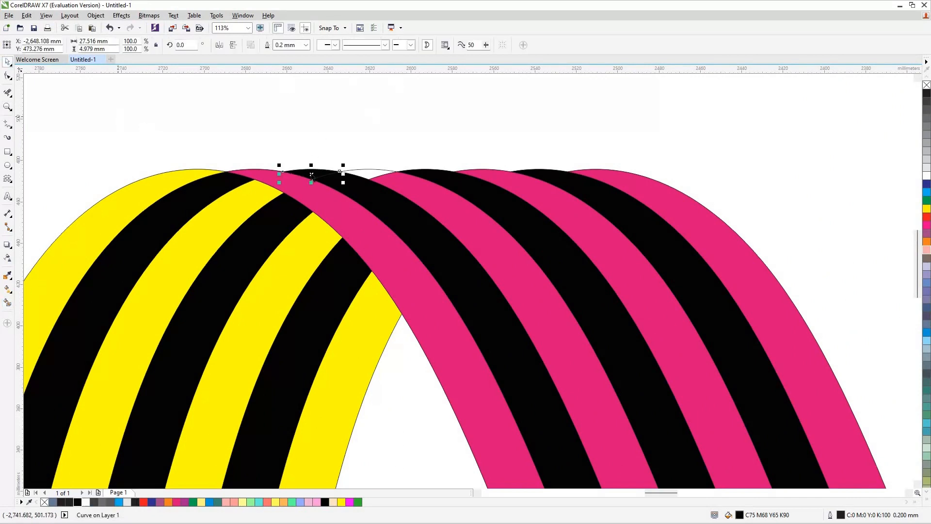
click(312, 179)
shift+click(379, 204)
click(269, 45)
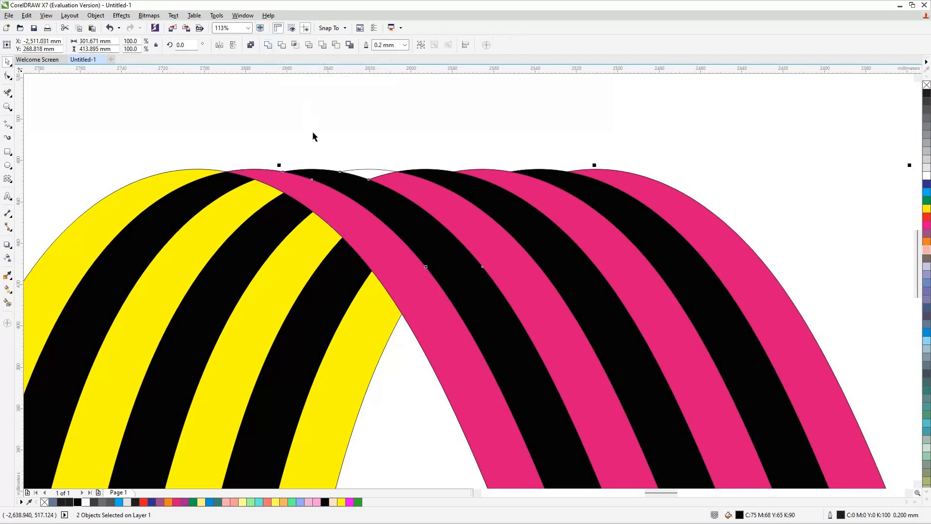
click(313, 131)
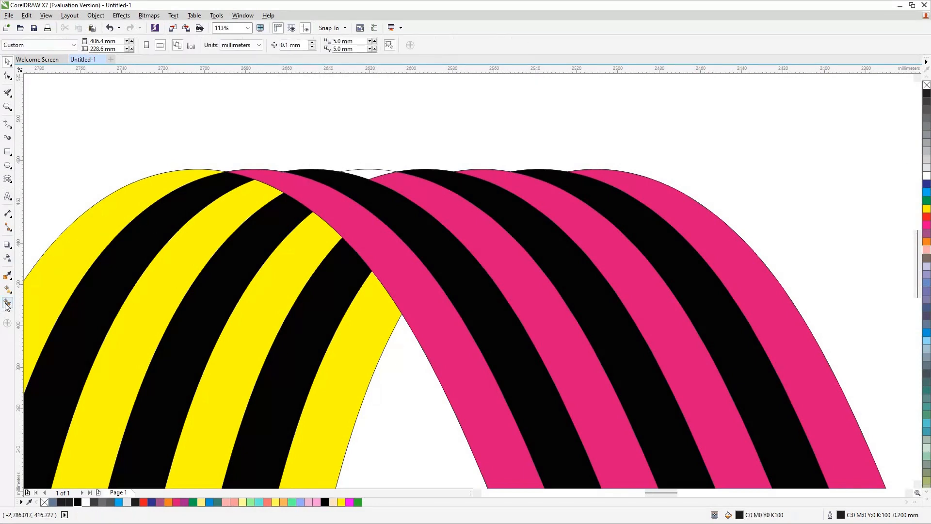
- Fill the remaining white gap atop the third ribbon's fold with pink and weld it to the middle section's pink curve
click(368, 174)
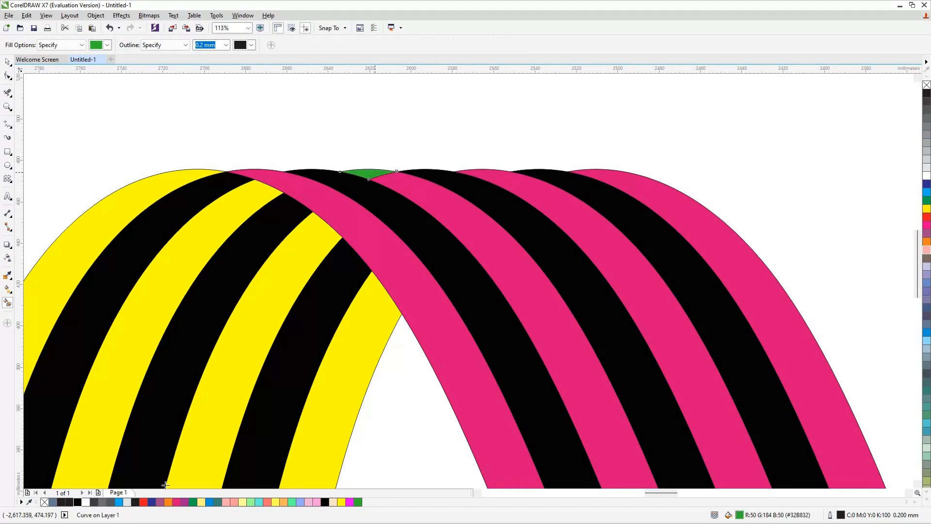
click(8, 62)
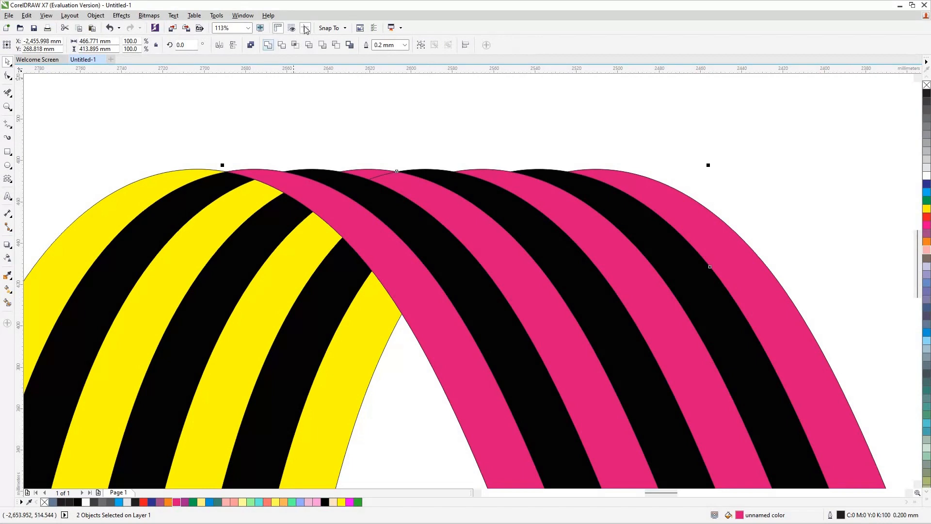
key(F4)
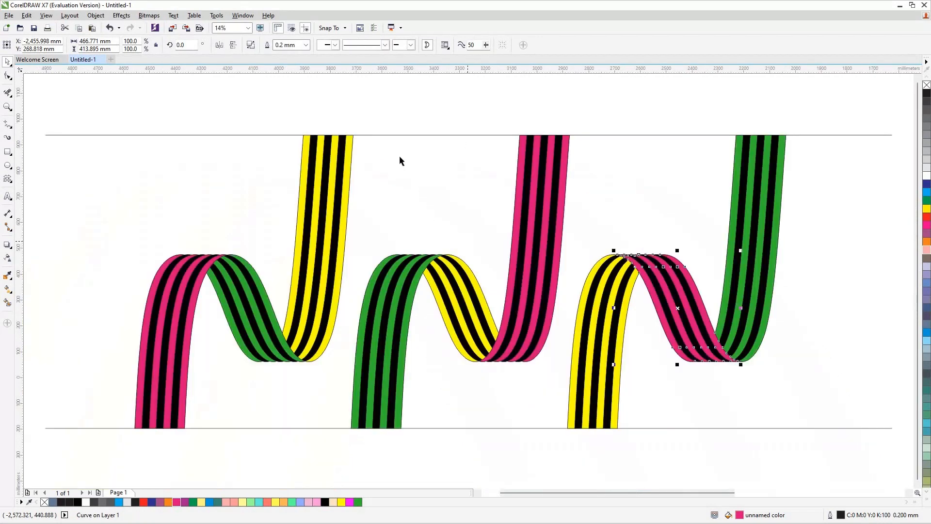
click(360, 103)
- Apply a black, green, black linear fountain fill along the first ribbon's middle section, extending its ends slightly past the section
click(268, 311)
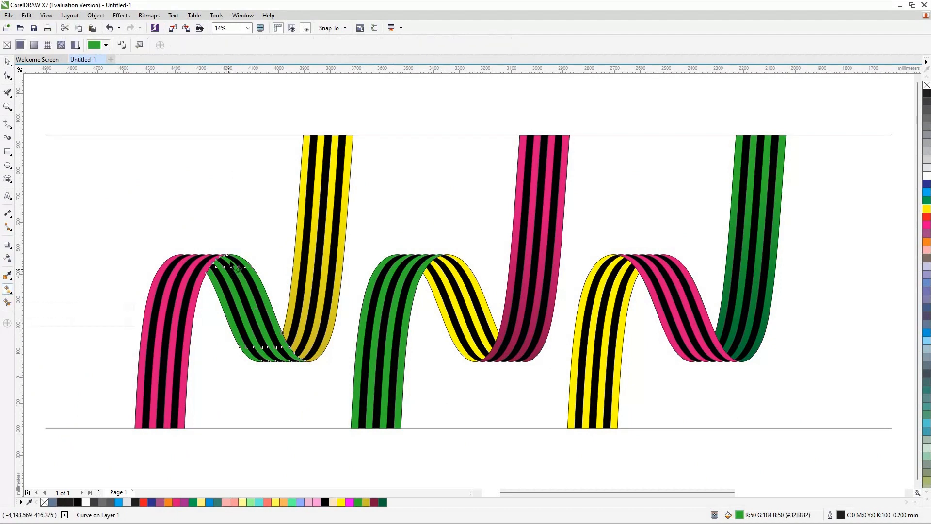
drag(295, 380, 278, 359)
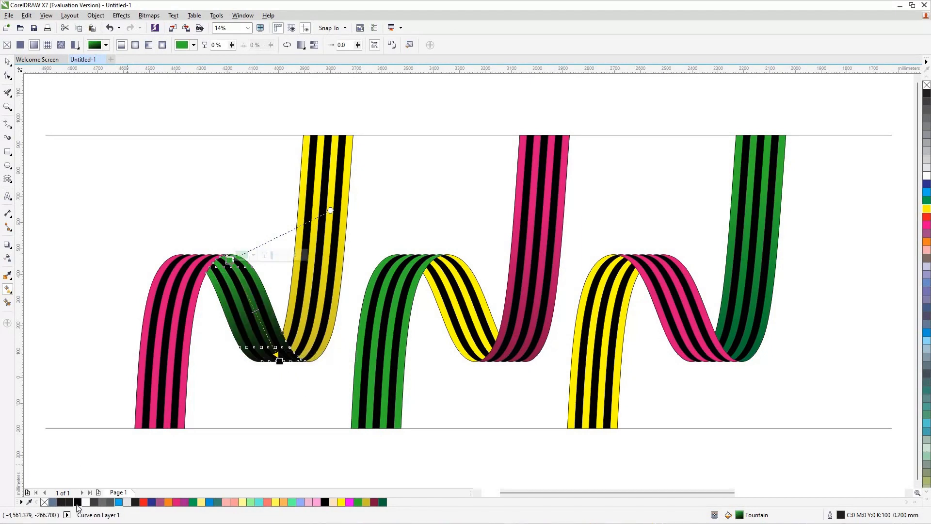
click(78, 502)
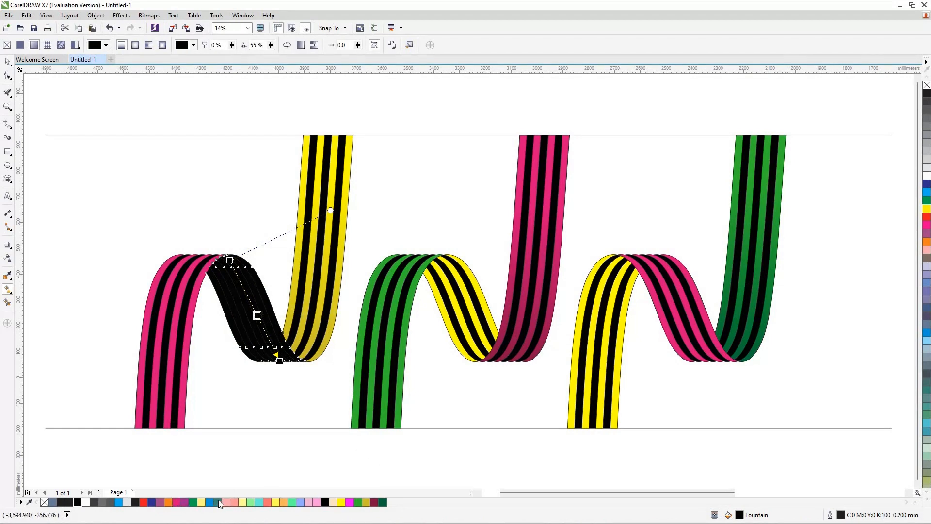
click(193, 502)
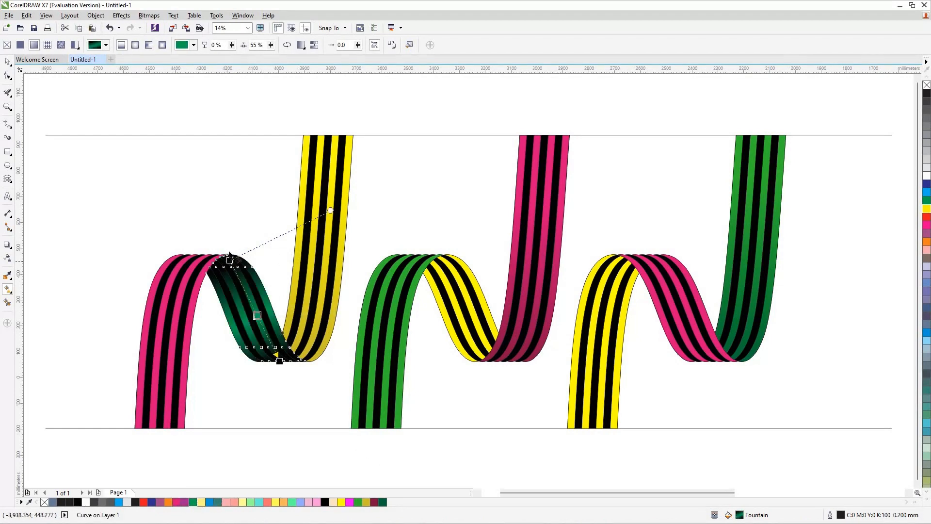
drag(226, 249, 223, 246)
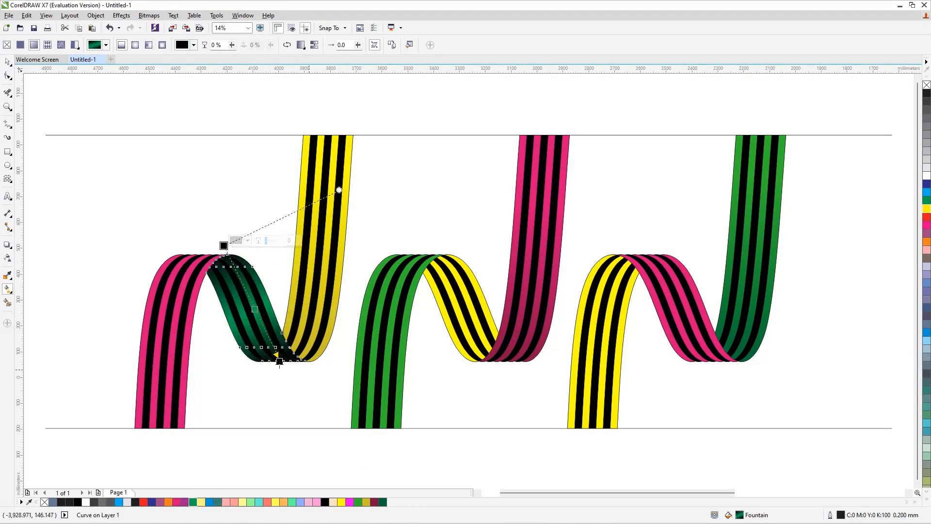
drag(279, 361, 295, 383)
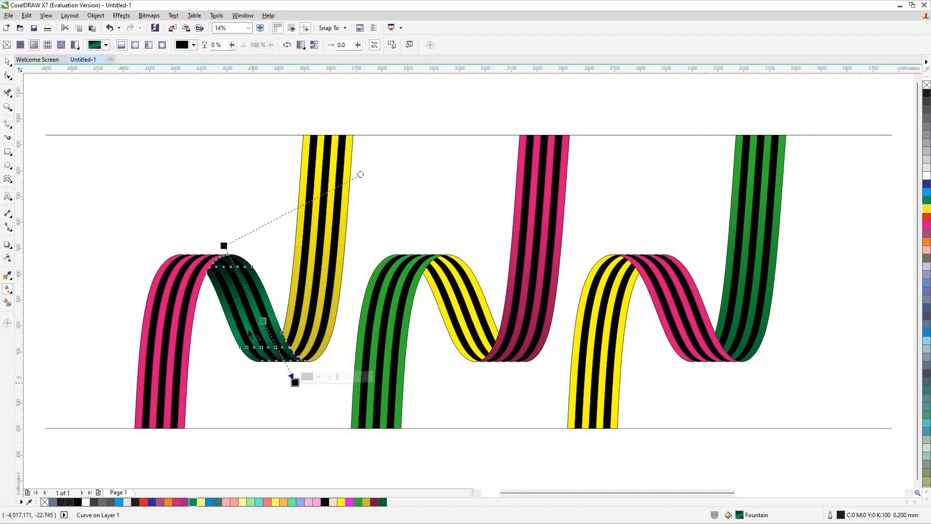
drag(262, 321, 260, 315)
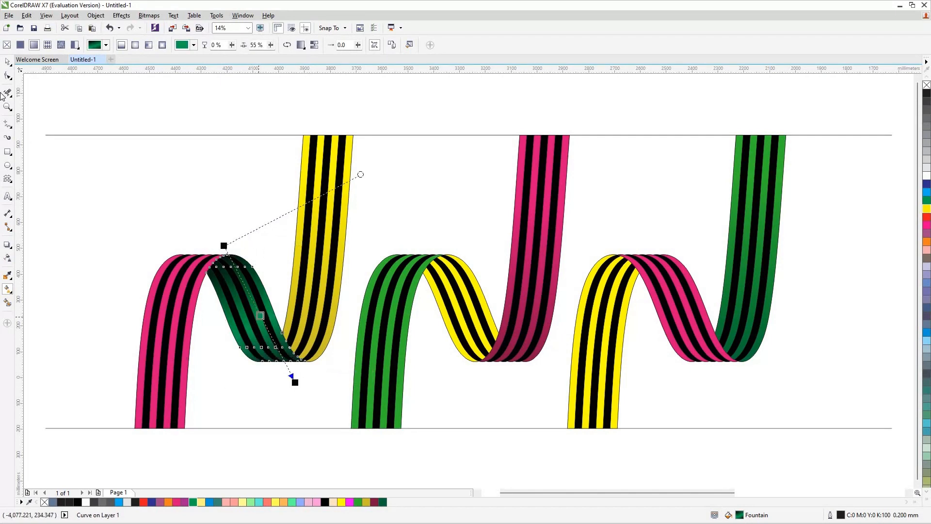
click(8, 63)
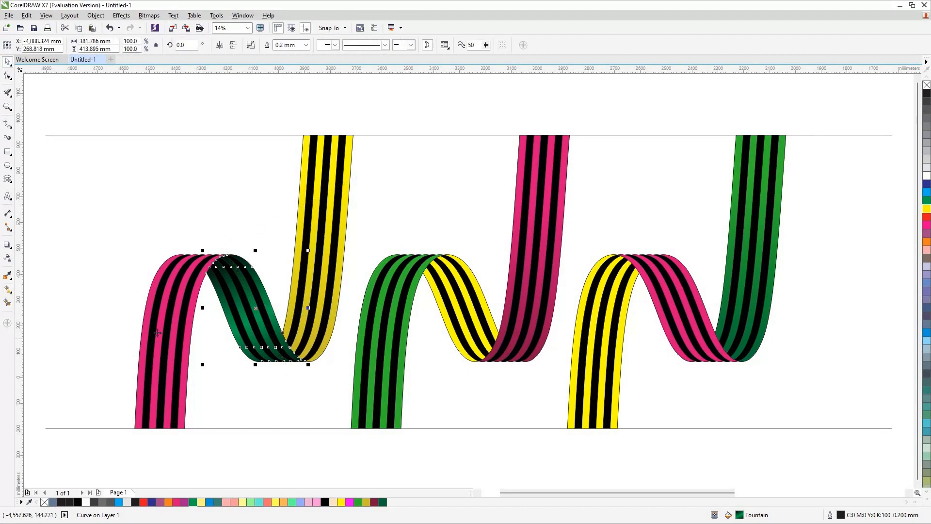
- Apply a linear fountain fill to the first ribbon's left section, running from pink near the fold to dark pink below the lower end
click(155, 332)
click(7, 289)
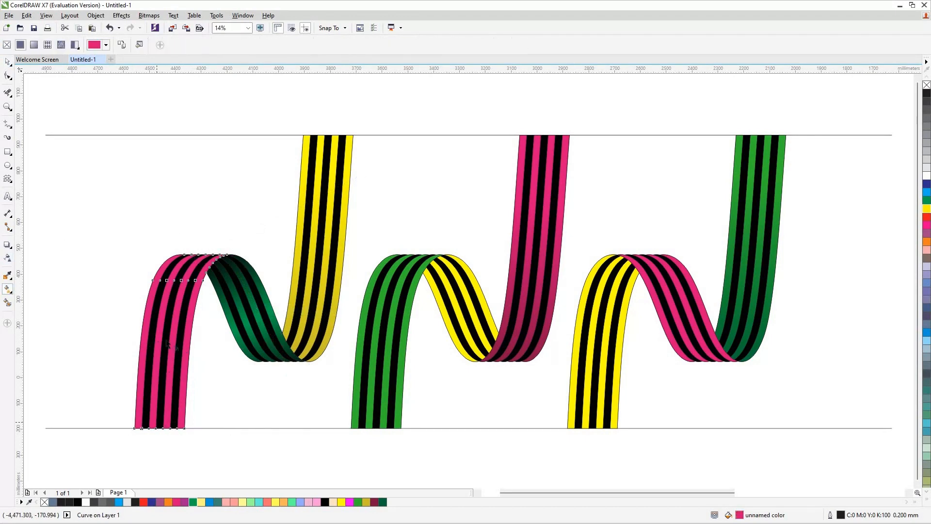
drag(144, 448, 197, 256)
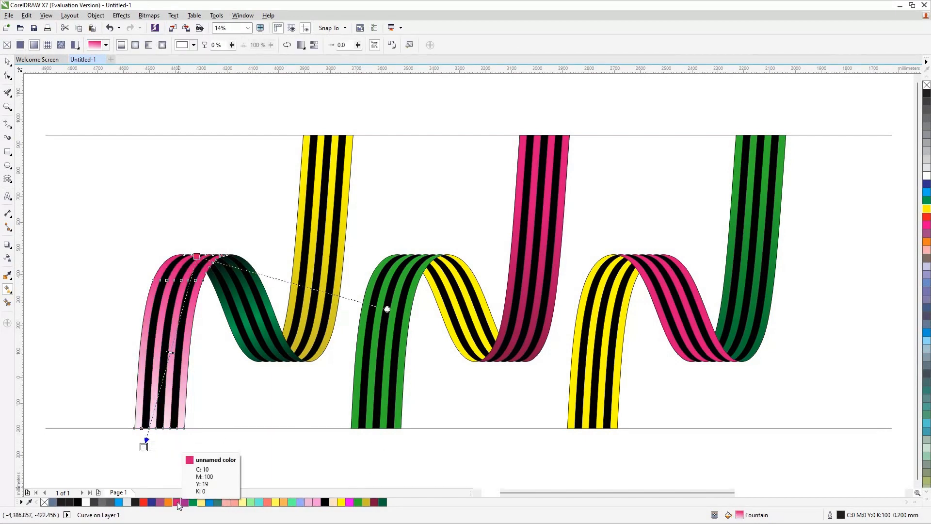
drag(177, 502, 219, 502)
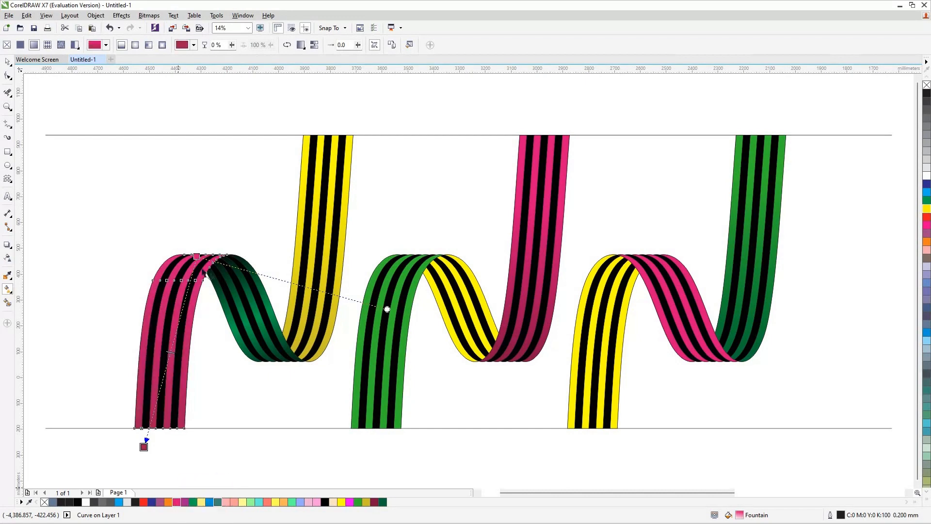
drag(197, 256, 177, 290)
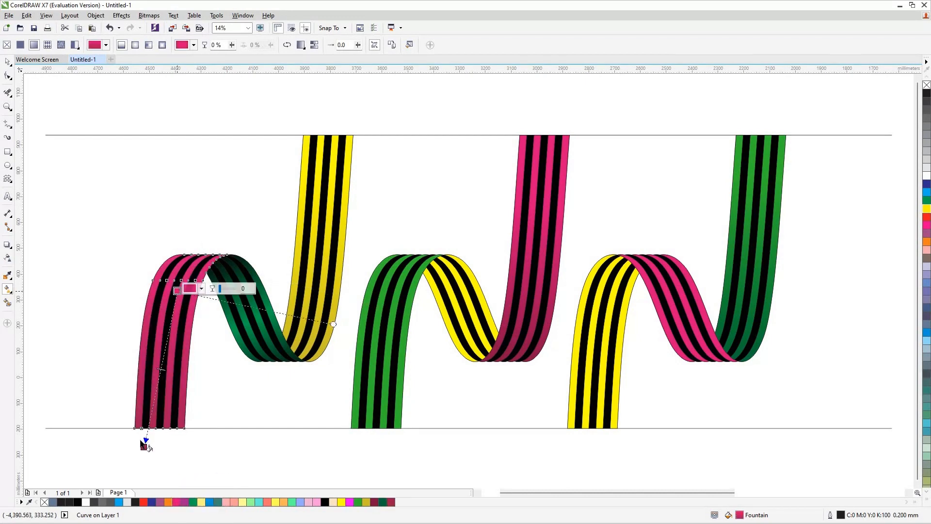
drag(143, 447, 143, 462)
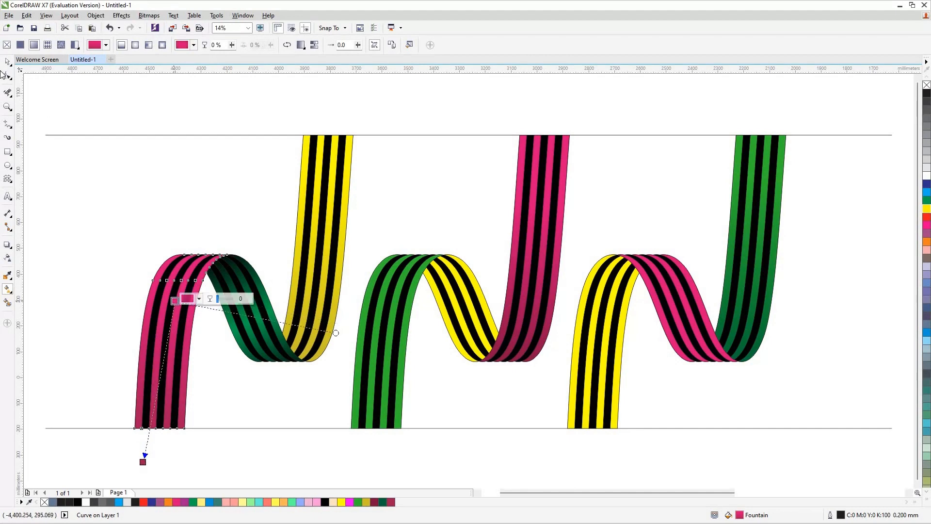
click(8, 61)
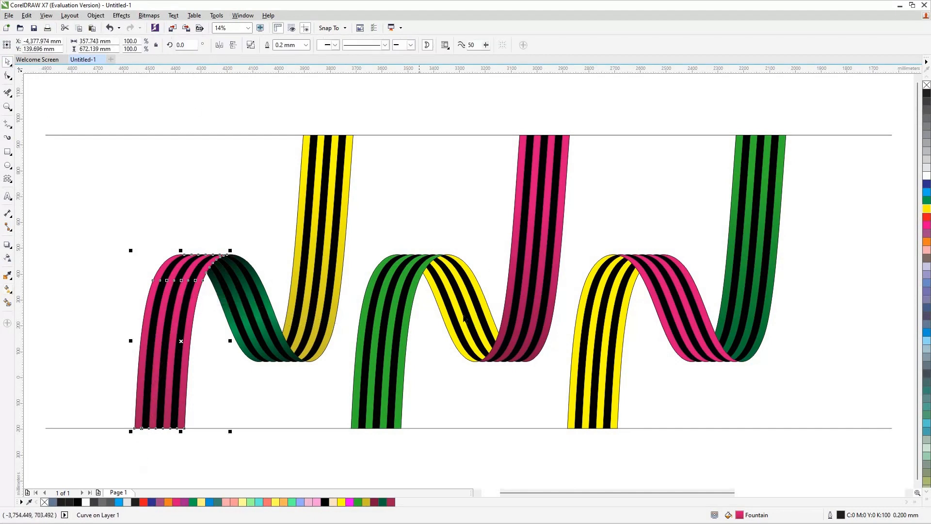
- Apply a black, yellow, black linear fountain fill along the second ribbon's middle section, extending its ends past the section
click(448, 285)
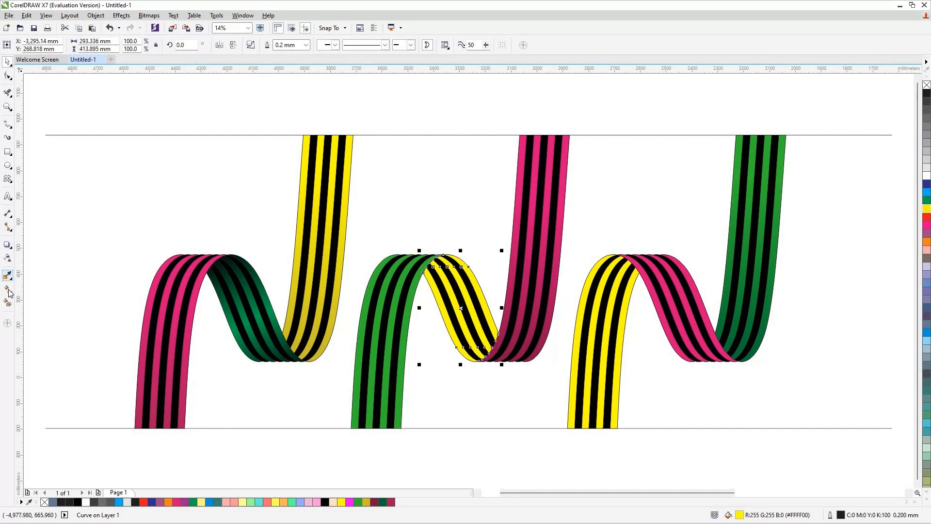
key(g)
drag(447, 259, 501, 412)
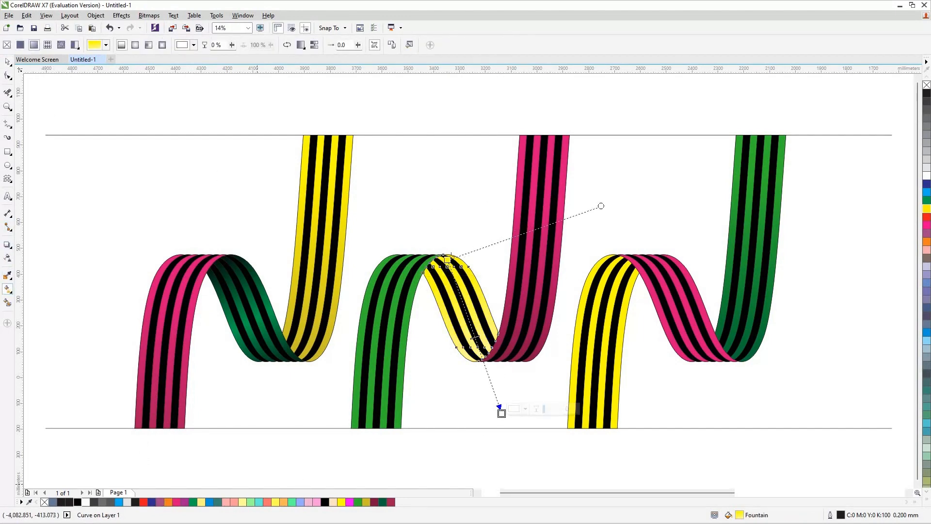
click(77, 502)
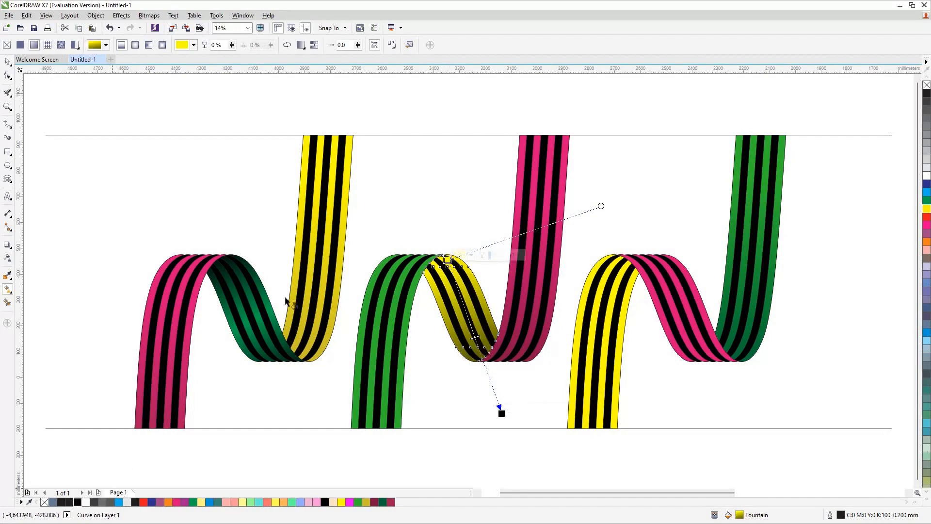
click(77, 502)
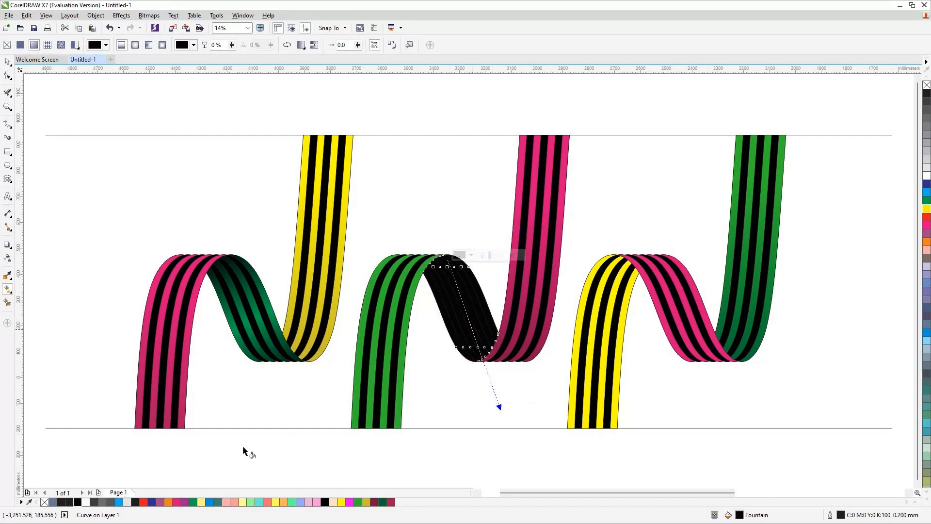
double_click(472, 329)
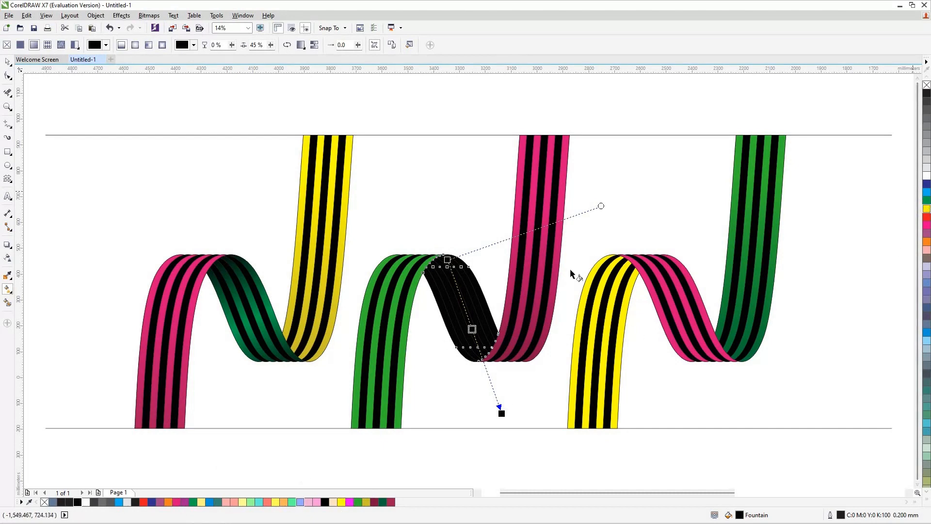
drag(448, 260, 445, 243)
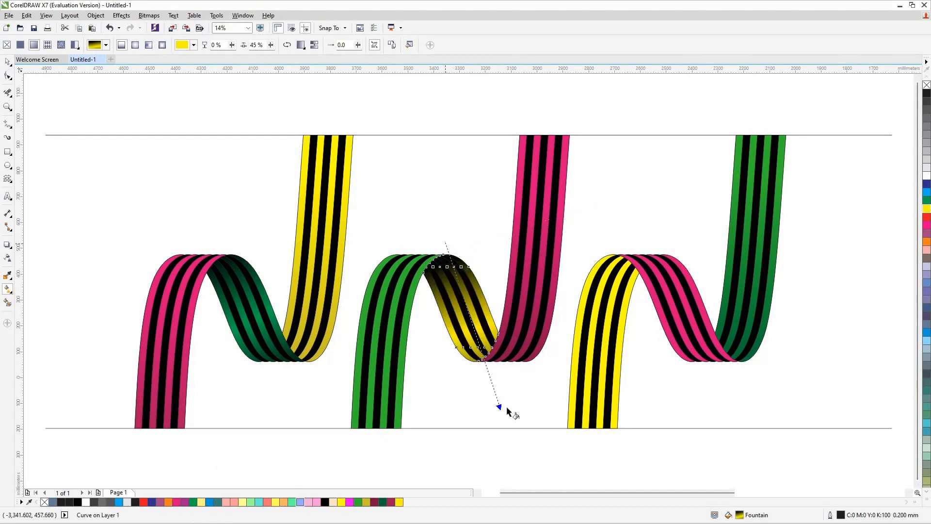
drag(502, 413, 503, 417)
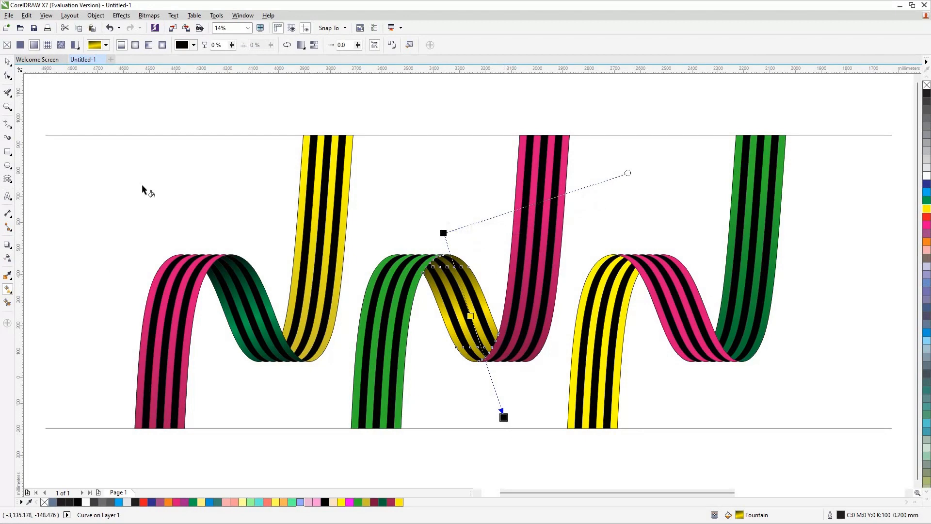
click(8, 62)
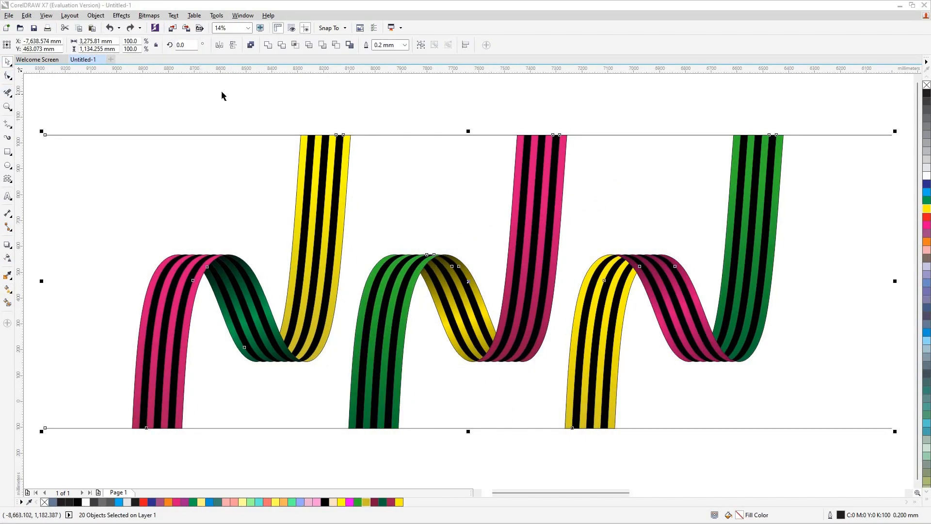
- Remove the outlines from all objects in the drawing by setting their outline width to None
click(266, 129)
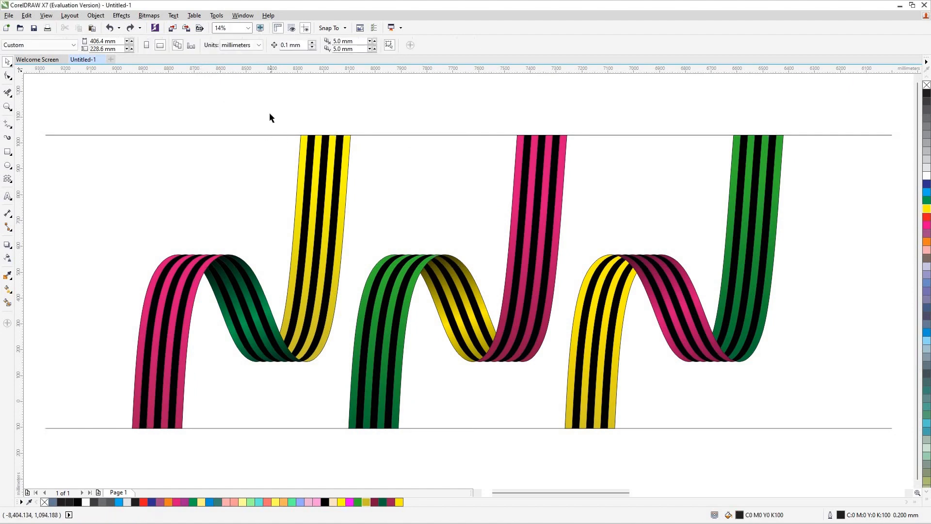
key(ctrl+a)
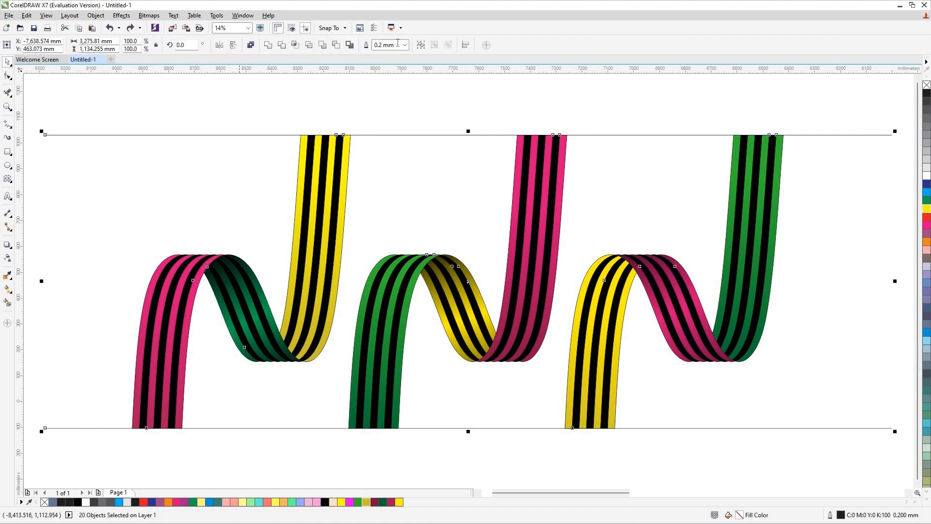
click(406, 45)
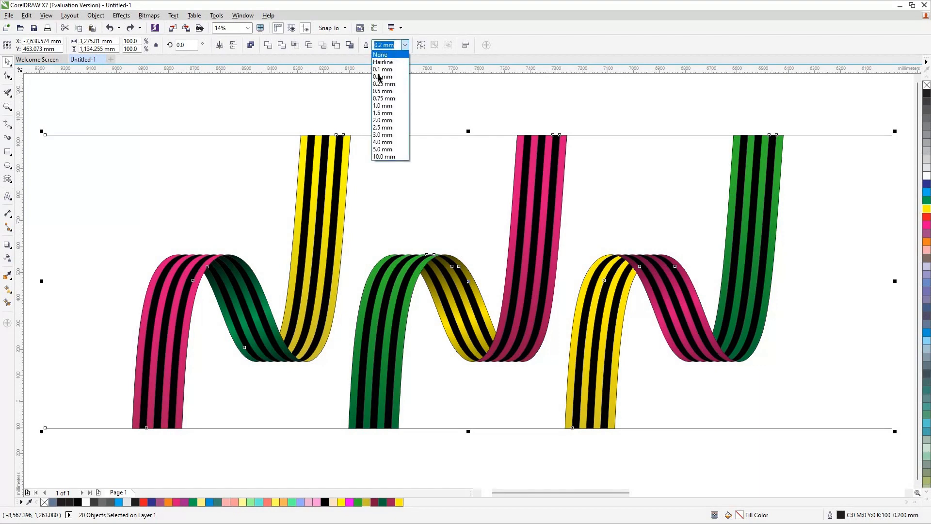
click(380, 54)
click(249, 130)
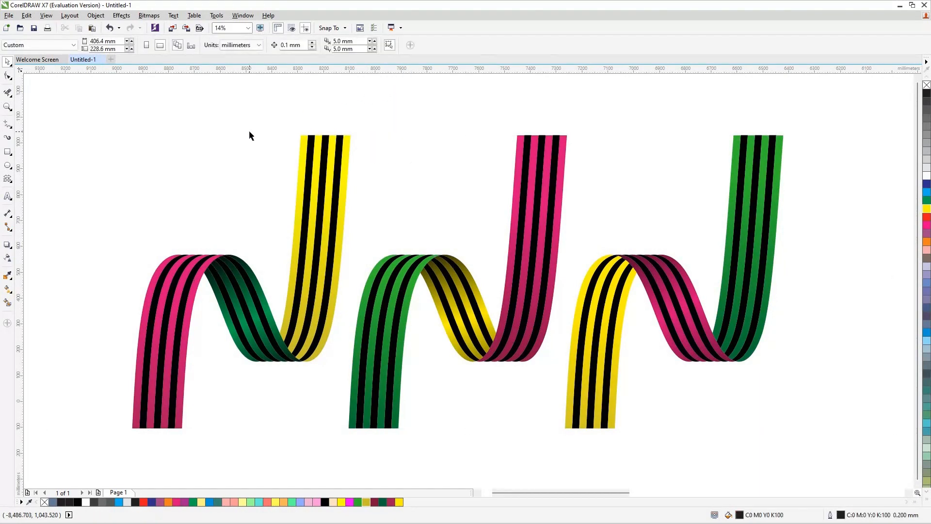